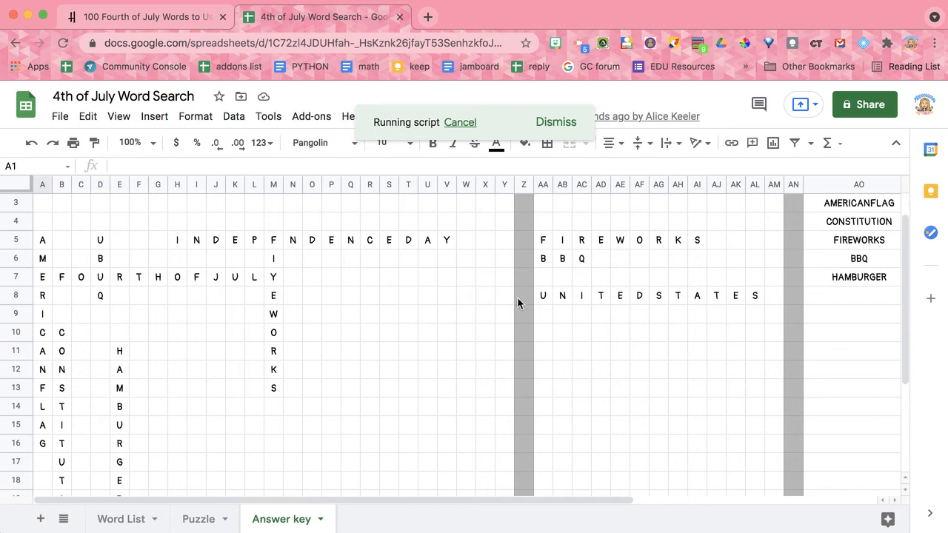
- Dismiss the notice that the word search was created and review the Answer key for words that were not placed
scroll(361, 309, up, 2)
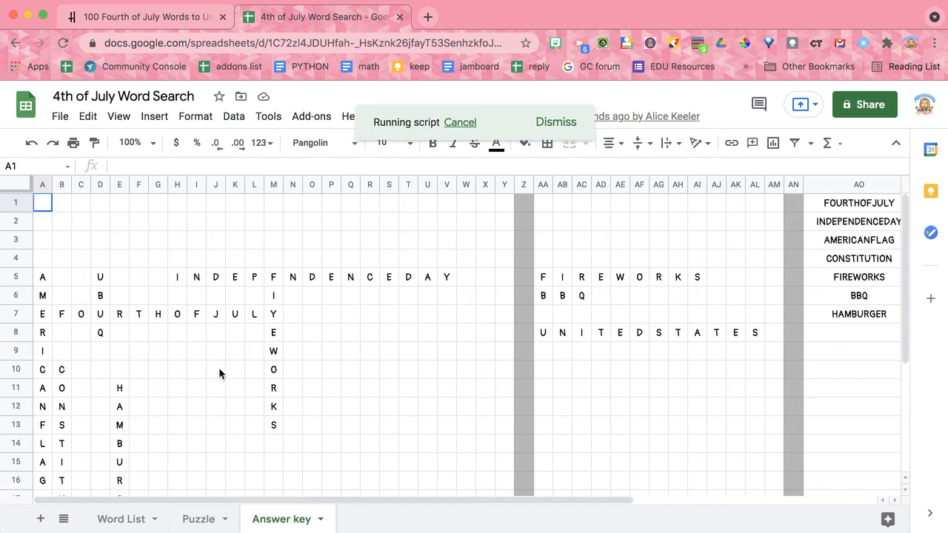
scroll(322, 385, down, 3)
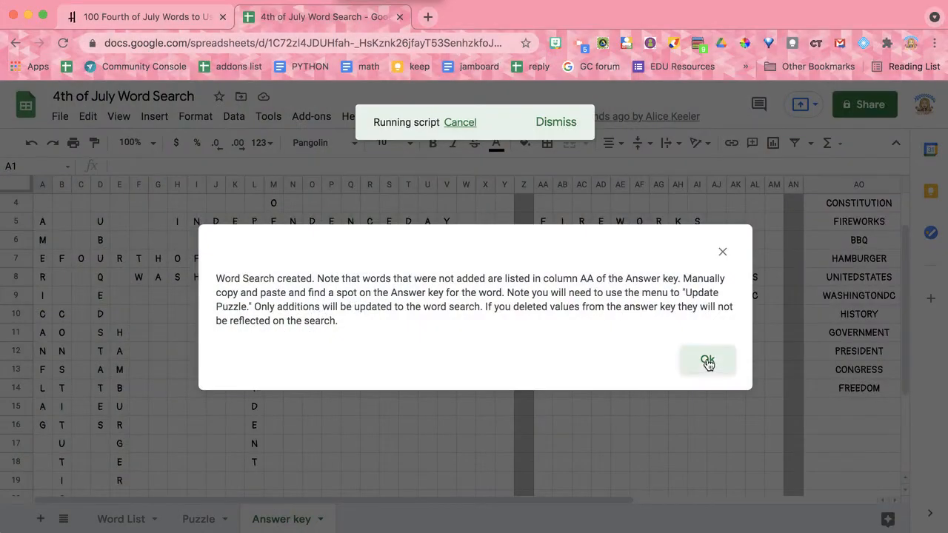
click(707, 362)
scroll(355, 409, down, 3)
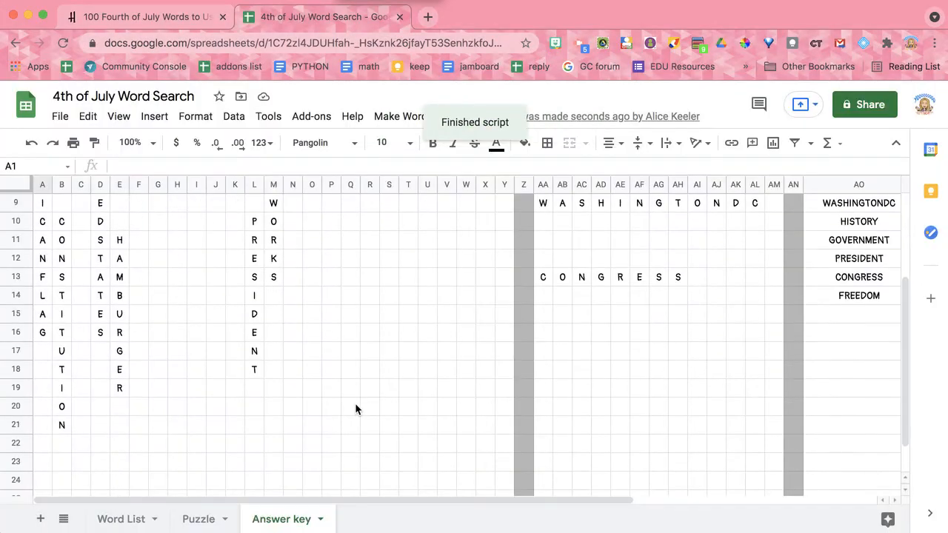
scroll(355, 409, down, 2)
scroll(355, 409, up, 6)
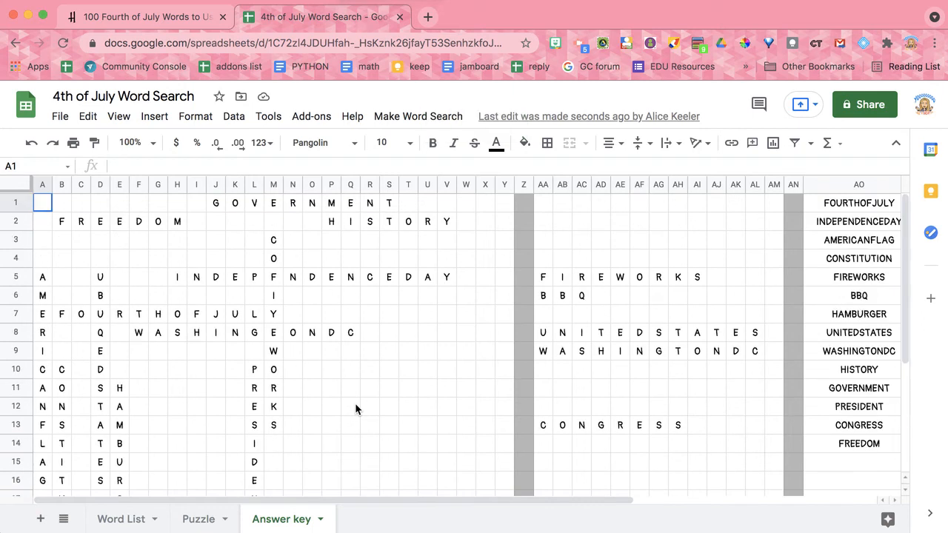
key(F1)
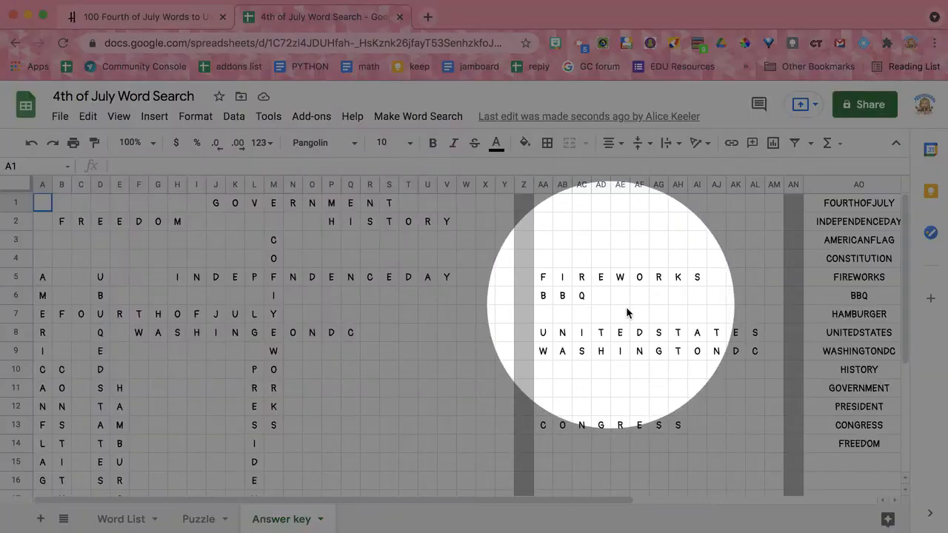
key(F1)
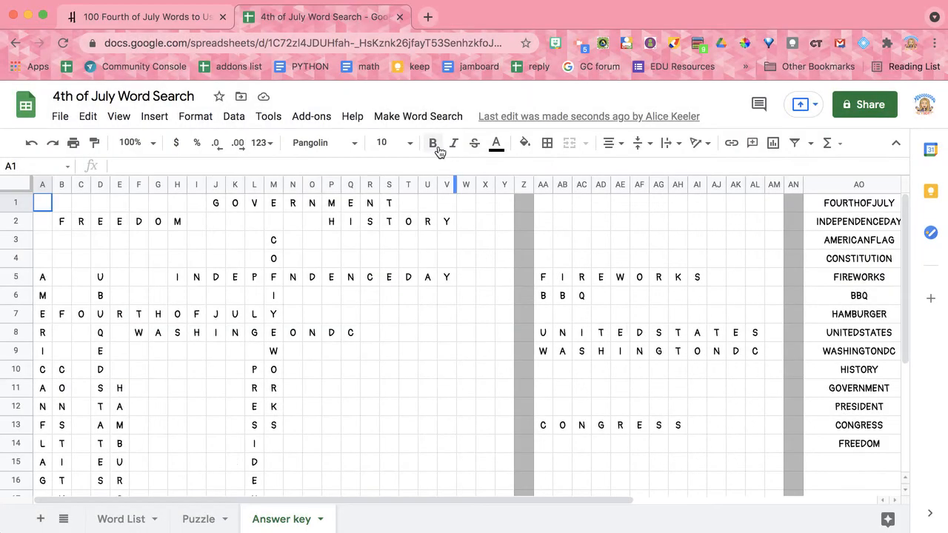
- Run the word search's Test for Errors check and dismiss its report
click(419, 117)
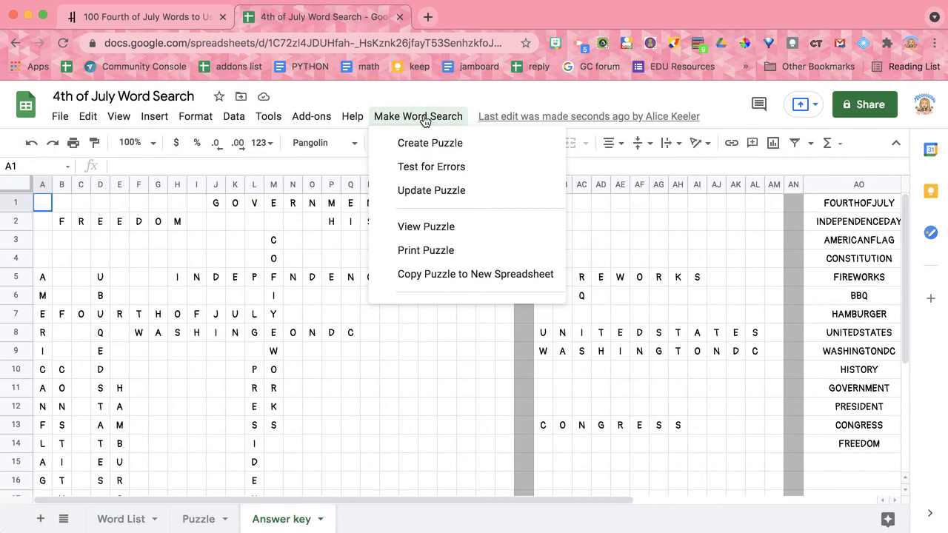
click(431, 170)
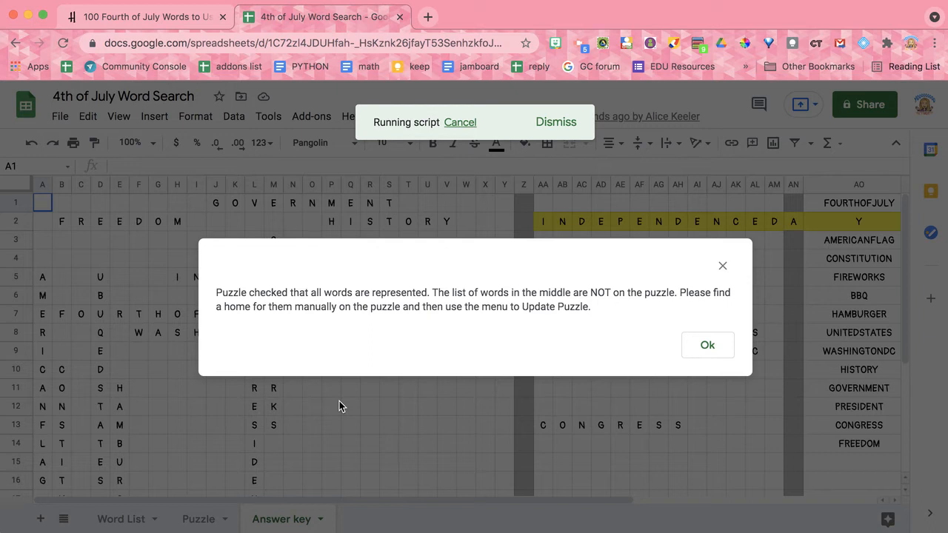
click(708, 355)
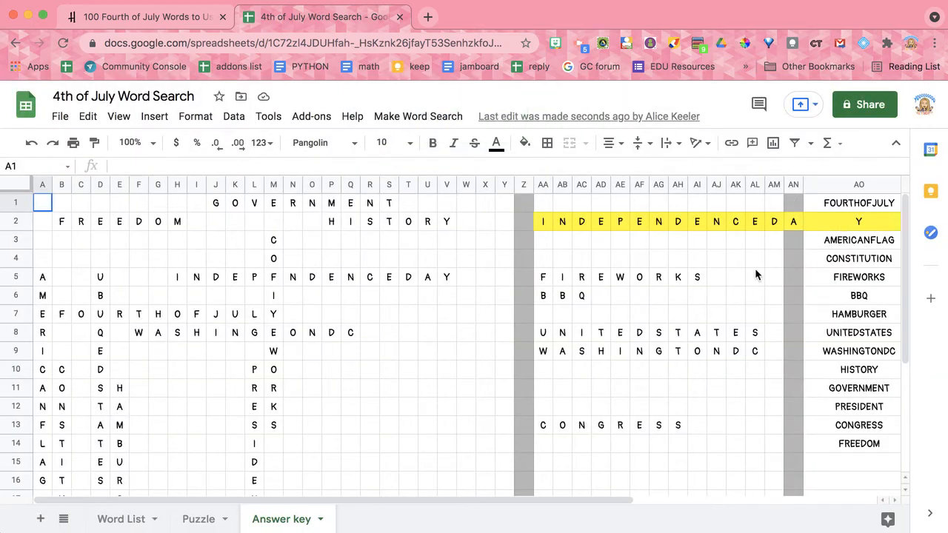
- Undo the last change so cell AO2 of the word list holds INDEPENDENCEDAY again
click(732, 276)
key(super+a)
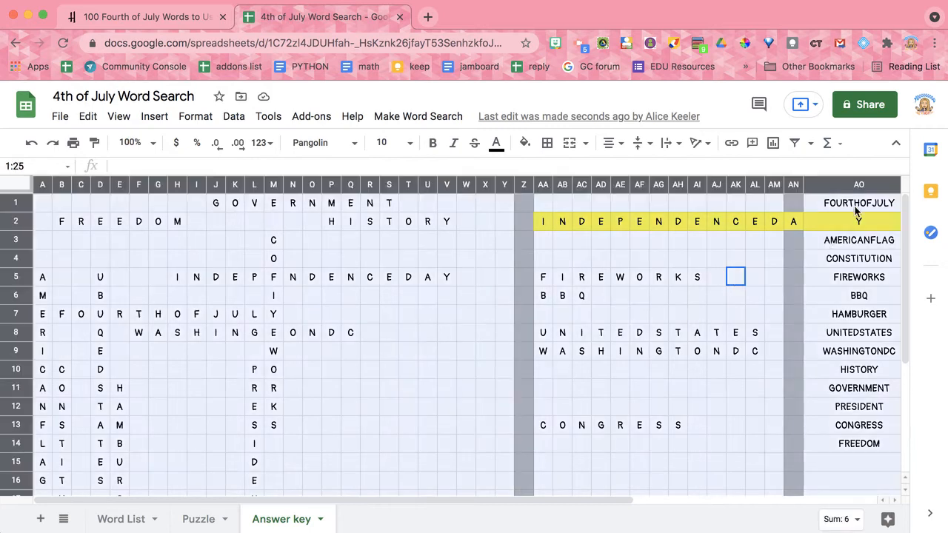
key(super+a)
key(super+a)
key(super+z)
click(761, 247)
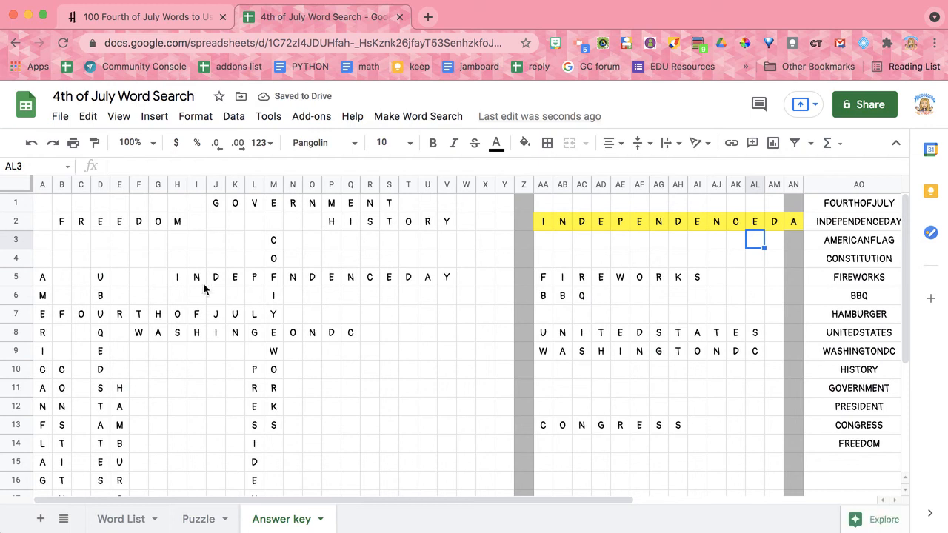
- Enter INDEPENDENCEDAY vertically in column T of the Answer key, one letter per cell from T7 to T21
drag(178, 277, 445, 282)
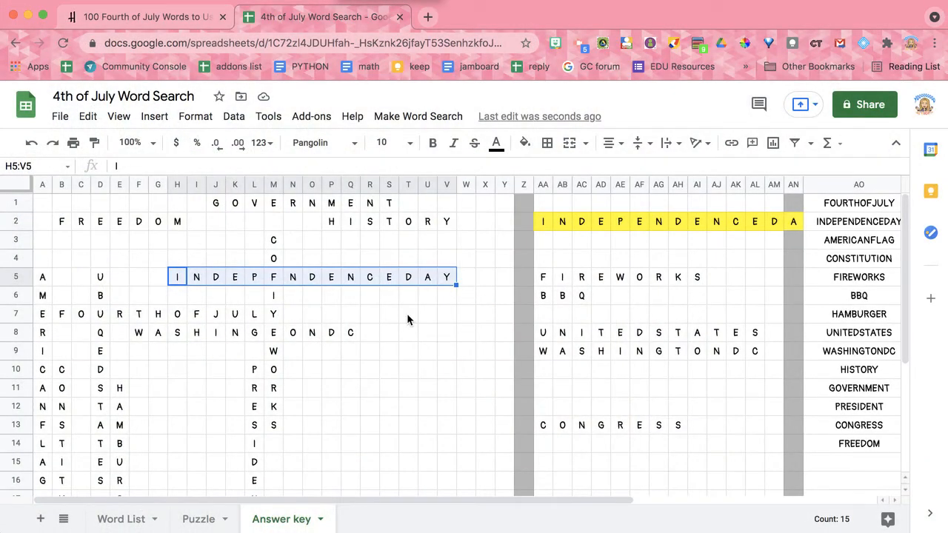
click(407, 315)
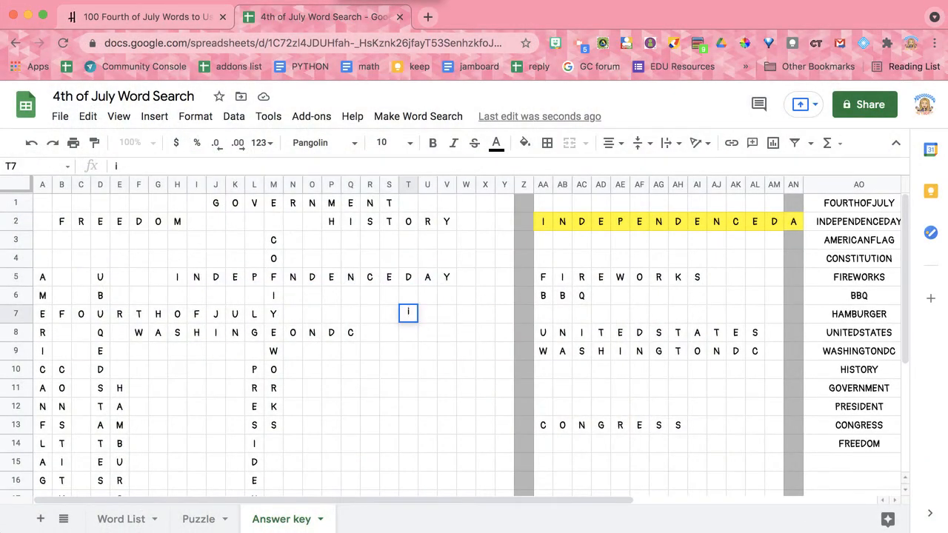
text(I)
key(Return)
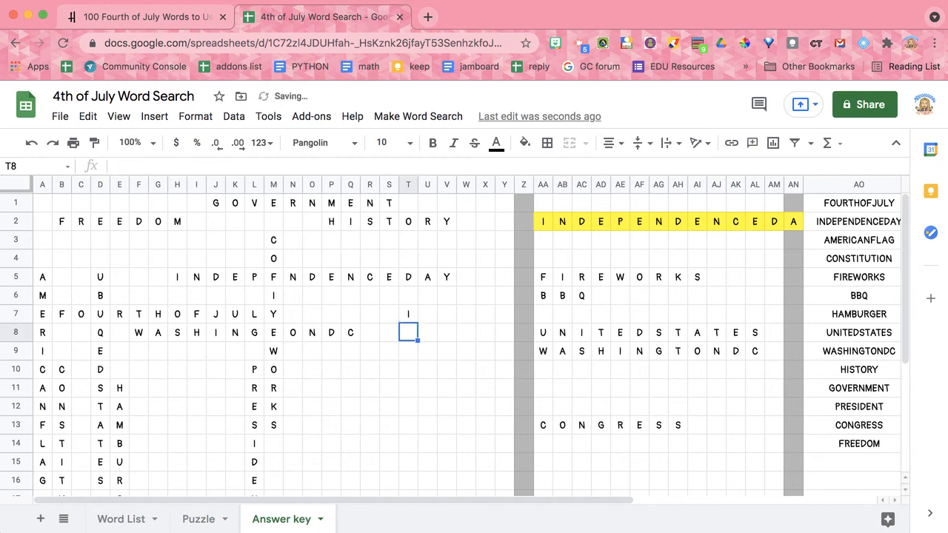
text(N)
key(Return)
text(D)
key(Return)
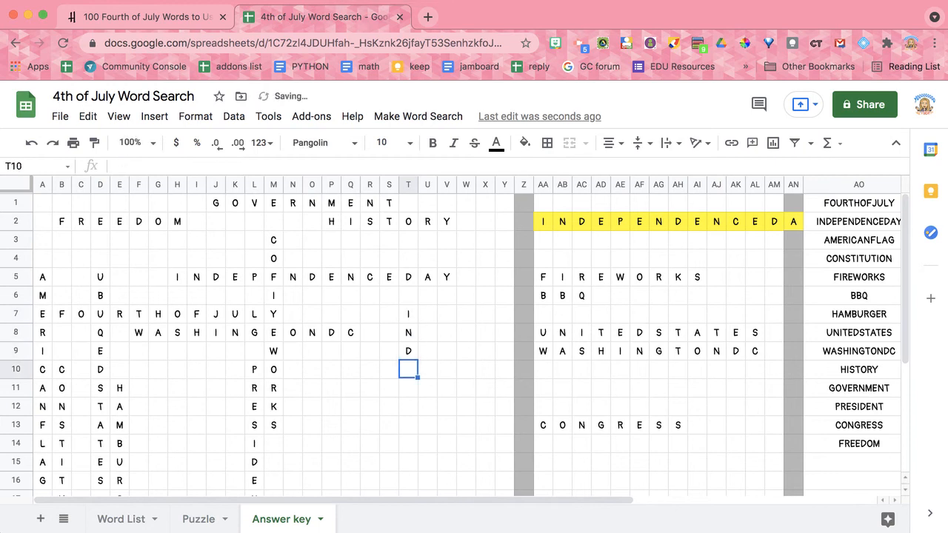
text(E)
key(Return)
text(P)
key(Return)
text(E)
key(Return)
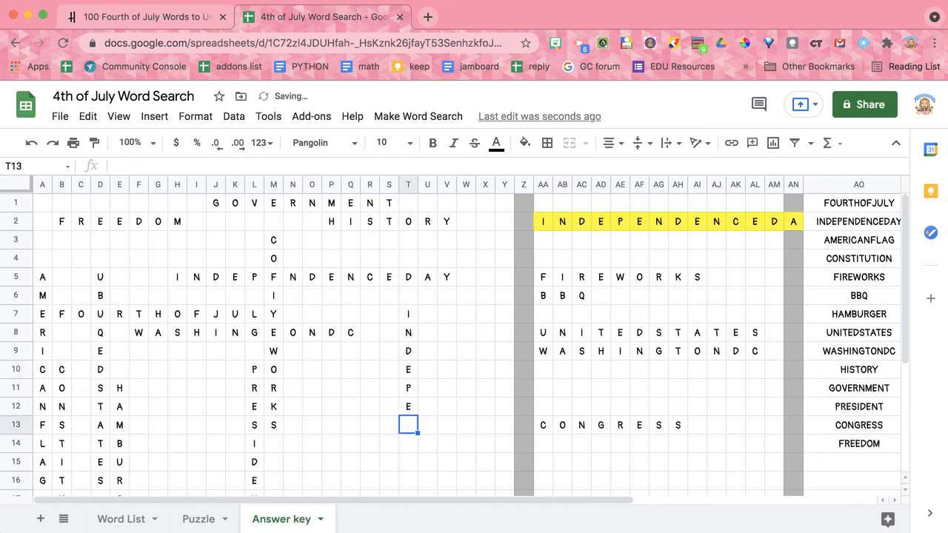
text(N)
key(Return)
text(D)
key(Return)
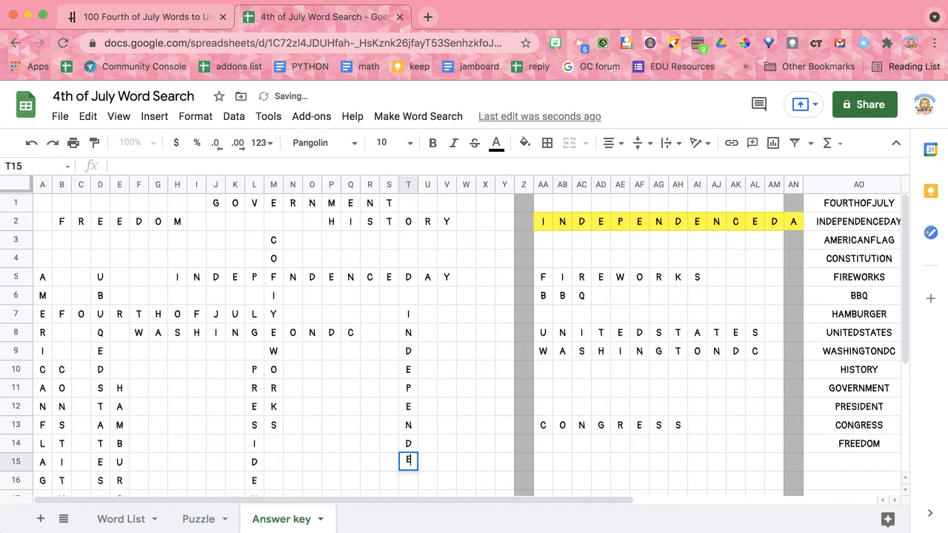
text(E)
key(Return)
text(N)
key(Return)
text(C)
key(Return)
text(E)
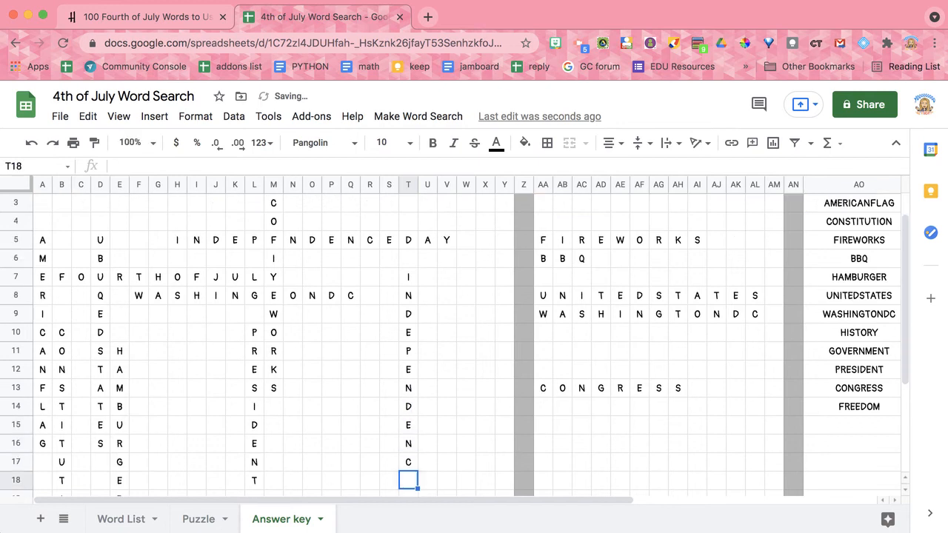
key(Return)
text(D)
key(Return)
text(A)
key(Return)
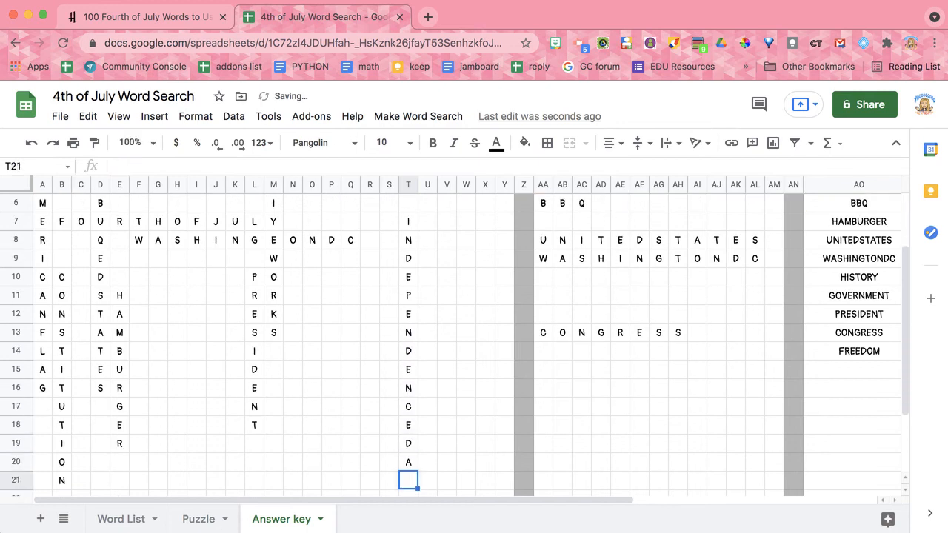
text(Y)
key(Return)
- Enter FIREWORKS across row 12 from Q12 to Y12, one letter per cell, reusing the E already in T12
scroll(398, 357, up, 6)
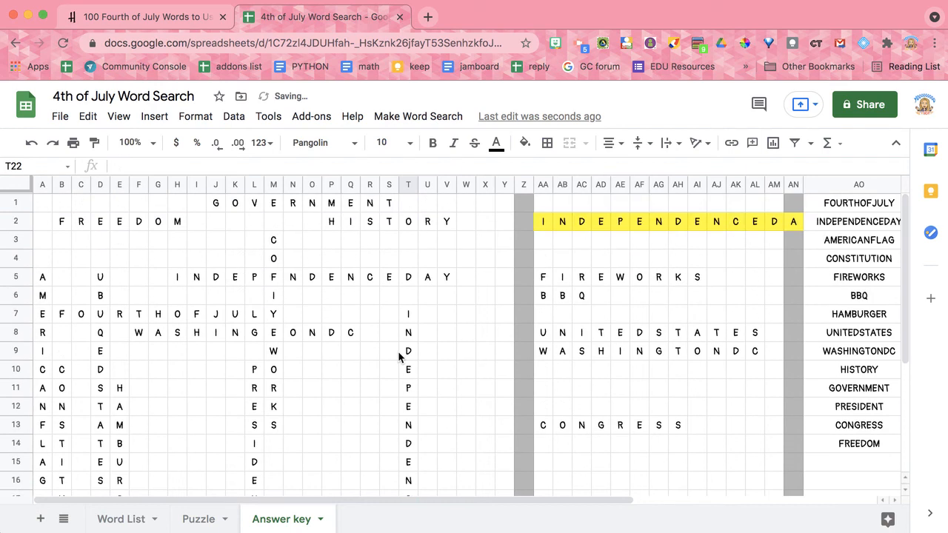
drag(545, 280, 695, 288)
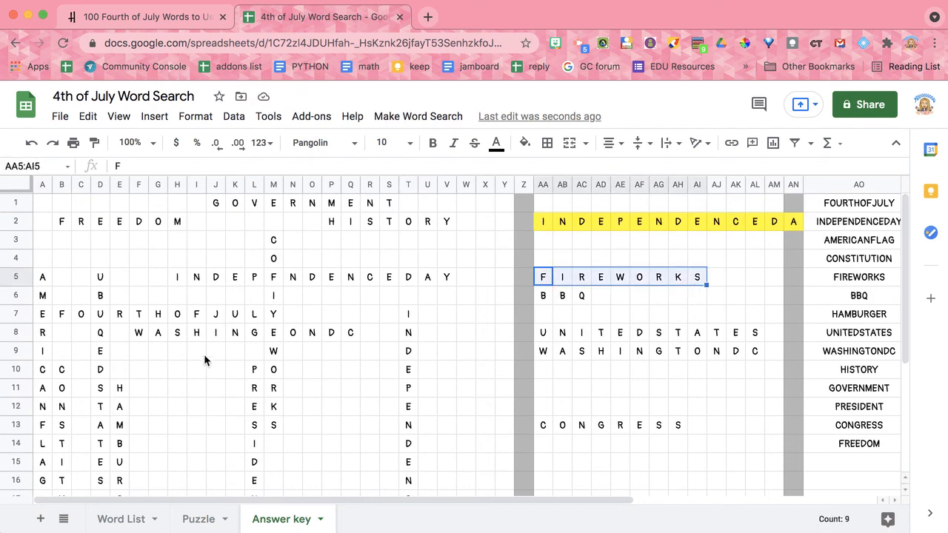
scroll(316, 301, down, 3)
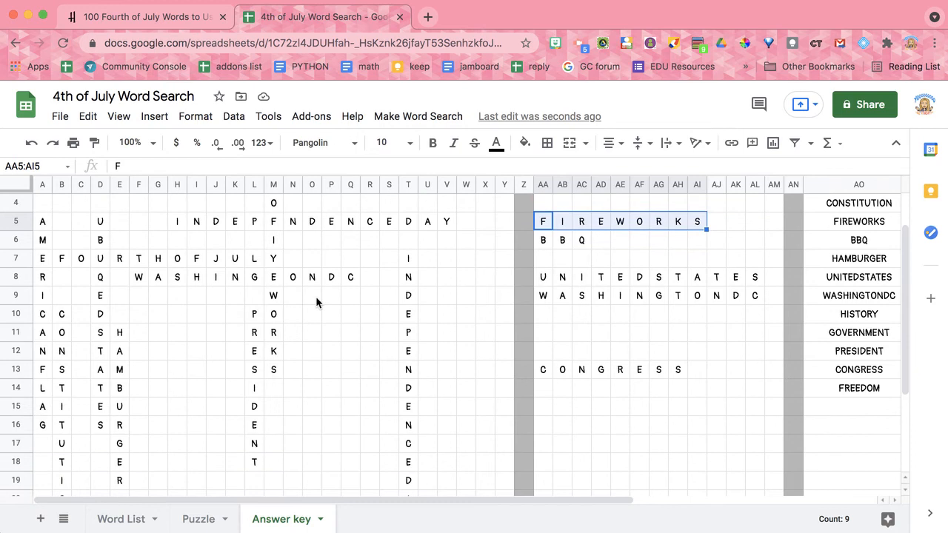
click(353, 355)
text(F)
key(Tab)
text(I)
key(Tab)
text(4)
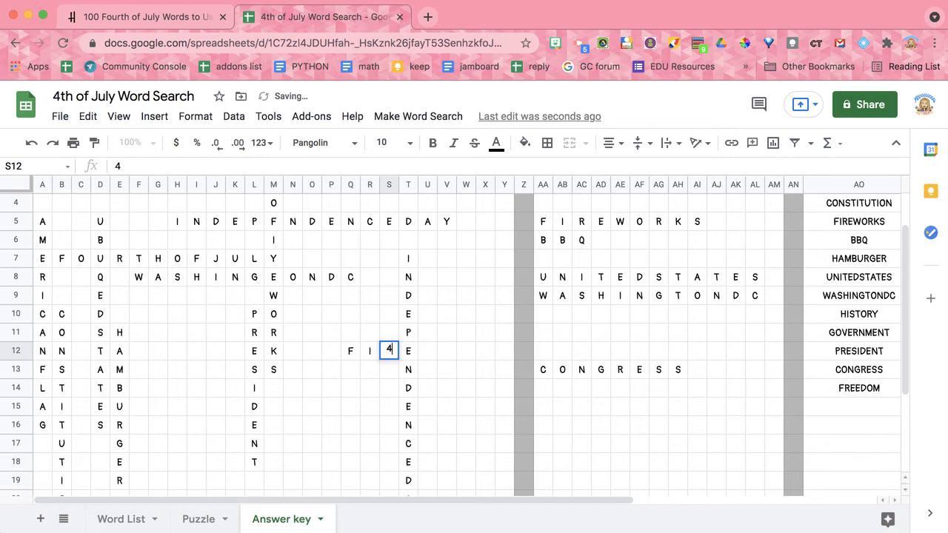
text(R)
key(Tab)
key(Tab)
text(W)
key(Tab)
text(O)
key(Tab)
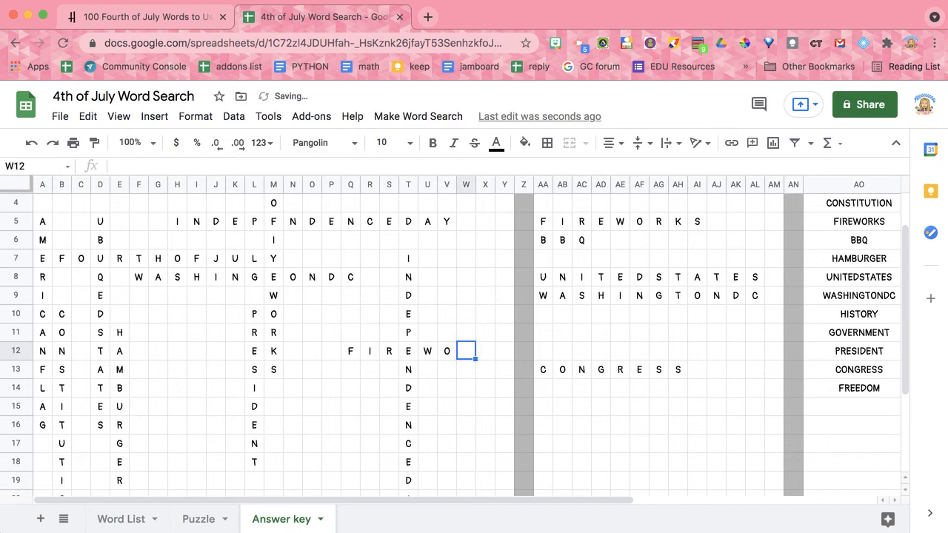
text(R)
key(Tab)
text(K)
key(Tab)
text(S)
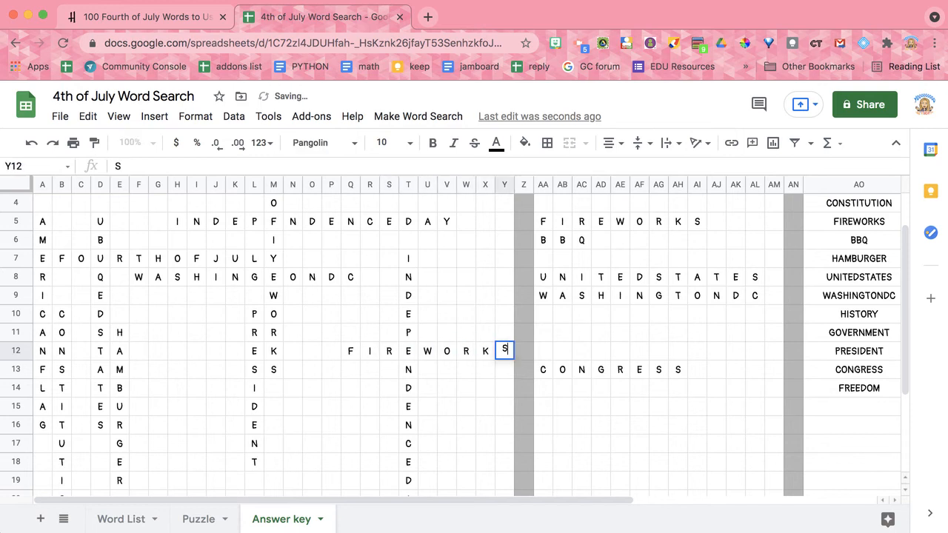
click(400, 445)
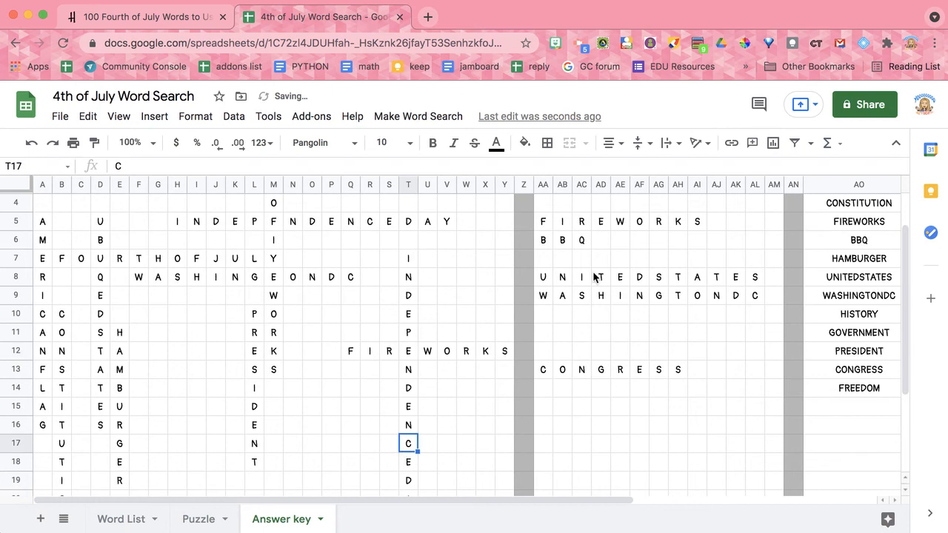
- Enter UNITEDSTATES across row 21 from A21 to L21, one letter per cell, reusing the N already in B21
scroll(203, 483, down, 3)
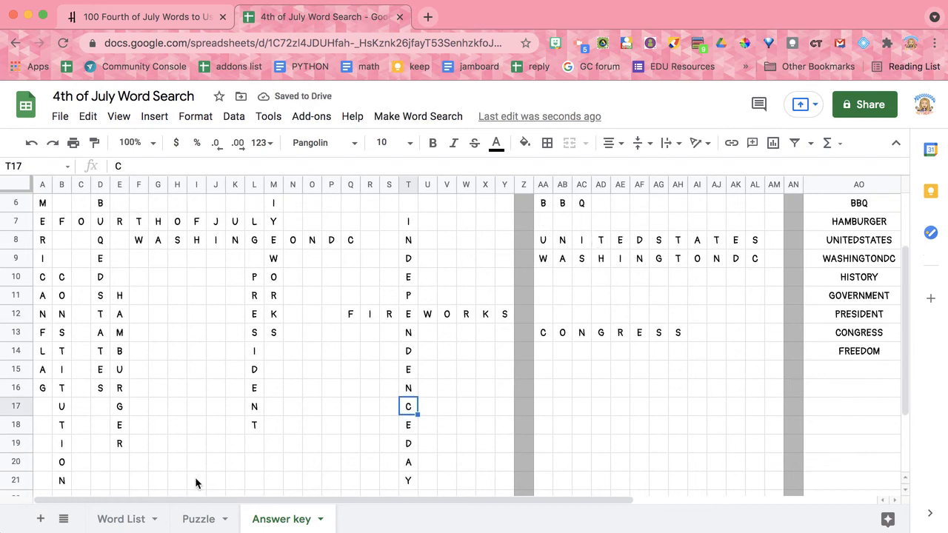
scroll(194, 483, up, 1)
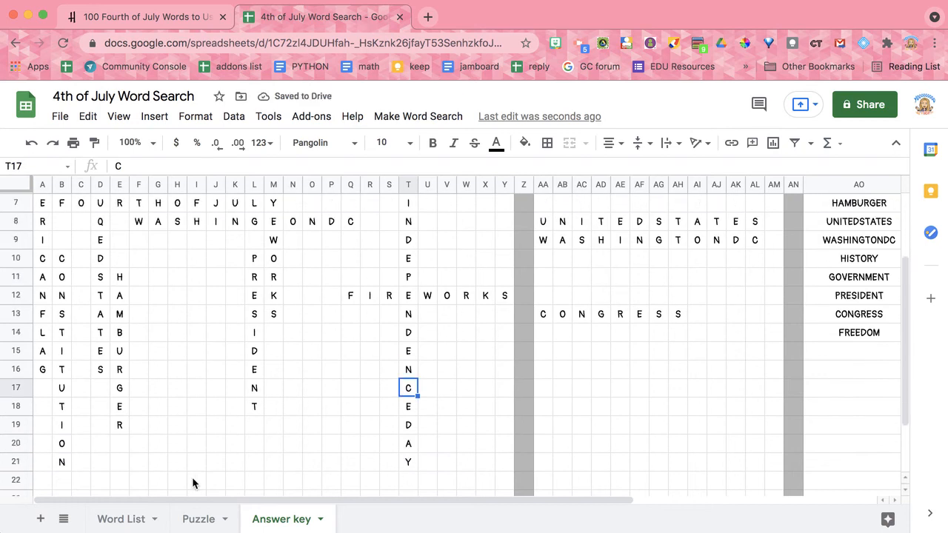
click(44, 465)
text(U)
key(Tab)
key(Tab)
text(I)
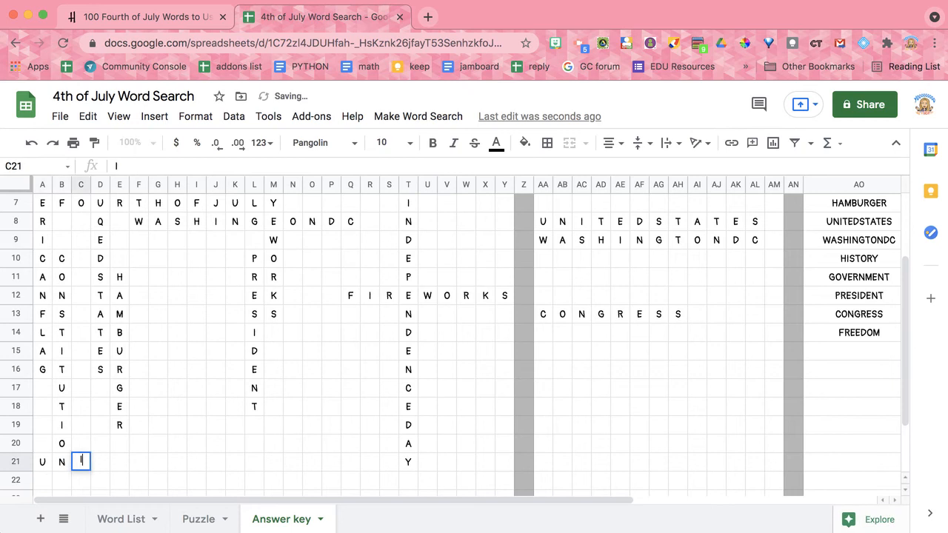
key(Tab)
text(T)
key(Tab)
text(E)
key(Tab)
text(D)
key(Tab)
text(S)
key(Tab)
text(T)
key(Tab)
text(A)
key(Tab)
text(T)
key(Tab)
text(E	S)
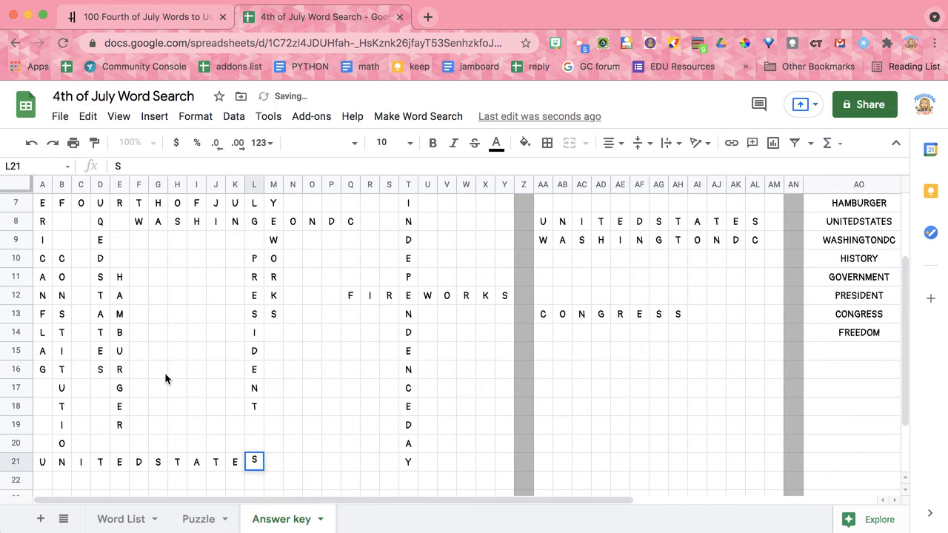
click(178, 388)
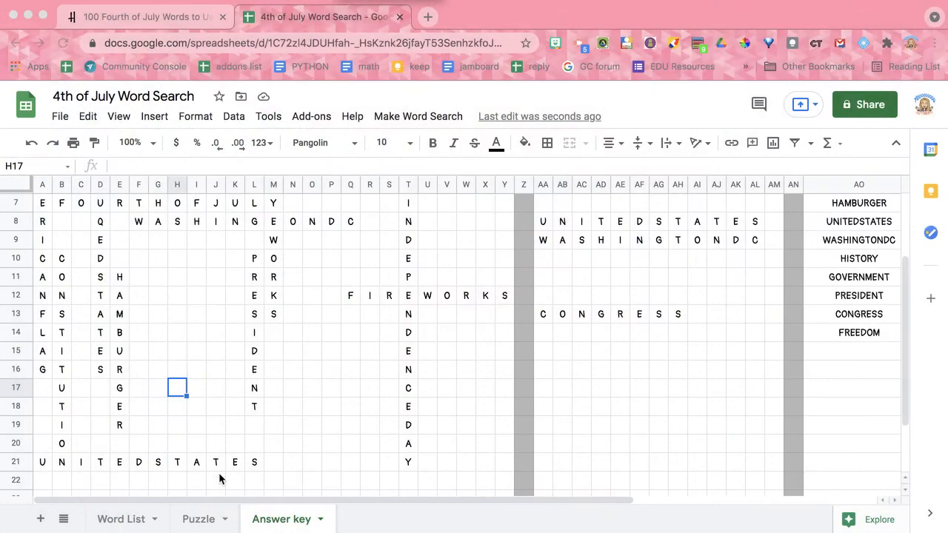
- Try to enter CONGRESS diagonally upward from J19 on the Answer key, reusing the N in L17 and placing letters up to P13
scroll(219, 479, down, 1)
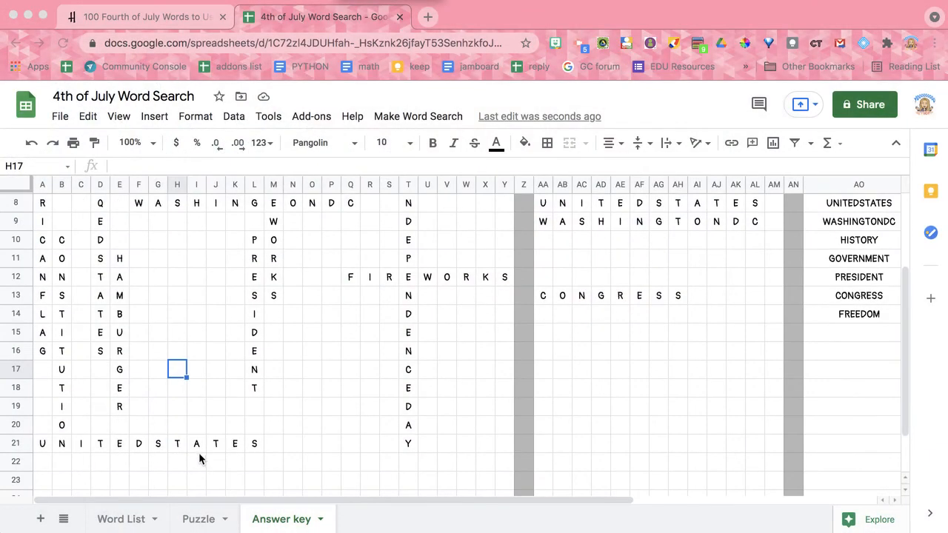
scroll(197, 458, up, 2)
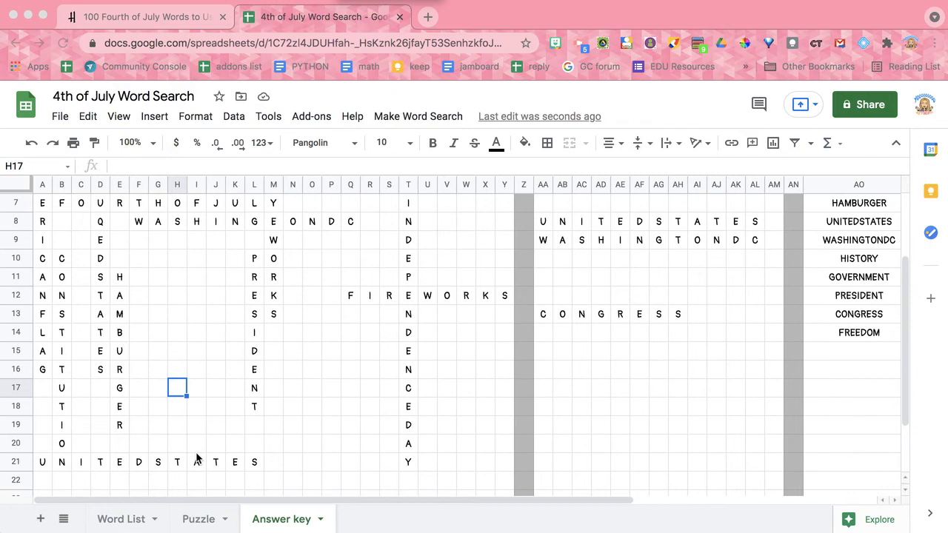
click(236, 430)
click(215, 443)
text(C)
key(Up)
key(Right)
text(O)
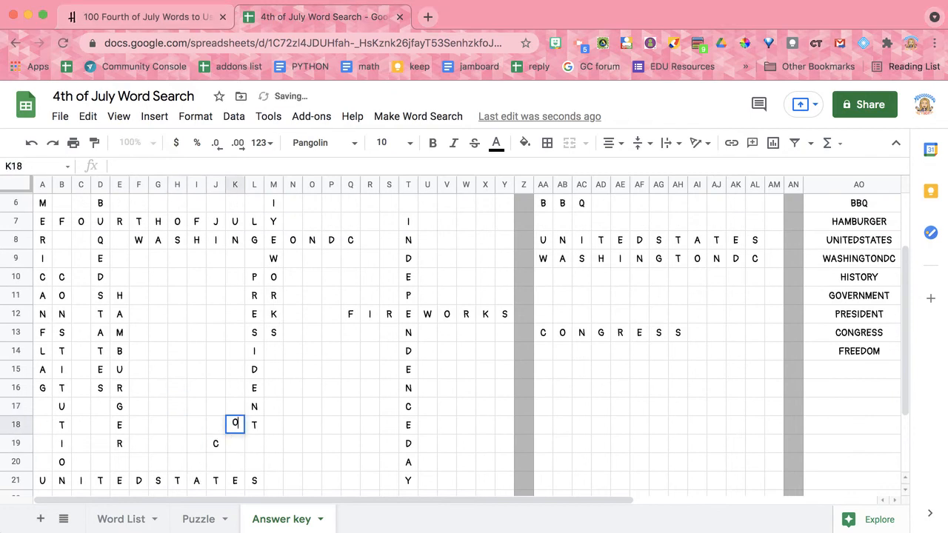
key(Up)
key(Right)
key(Up)
key(Right)
text(G)
key(Up)
key(Right)
text(R)
key(Right)
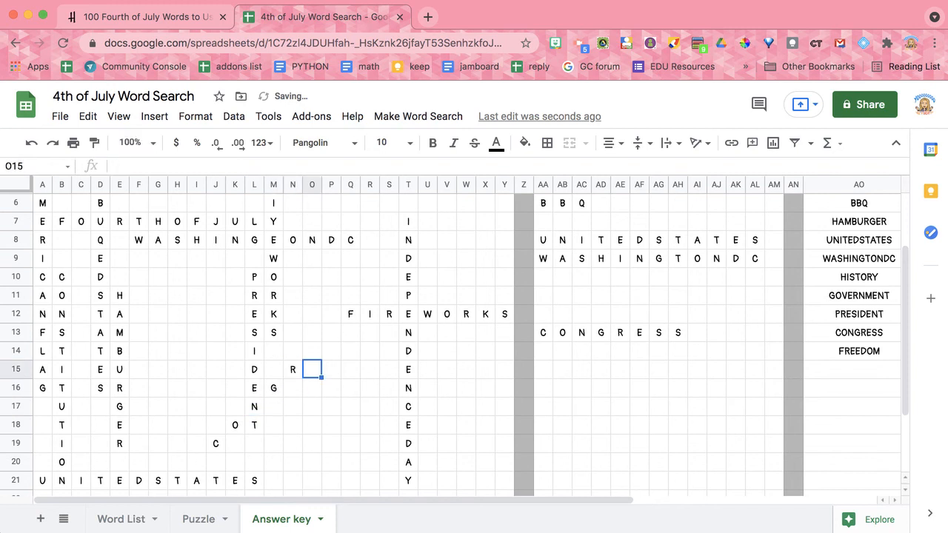
key(Up)
text(E)
key(Right)
key(Up)
text(S)
key(Right)
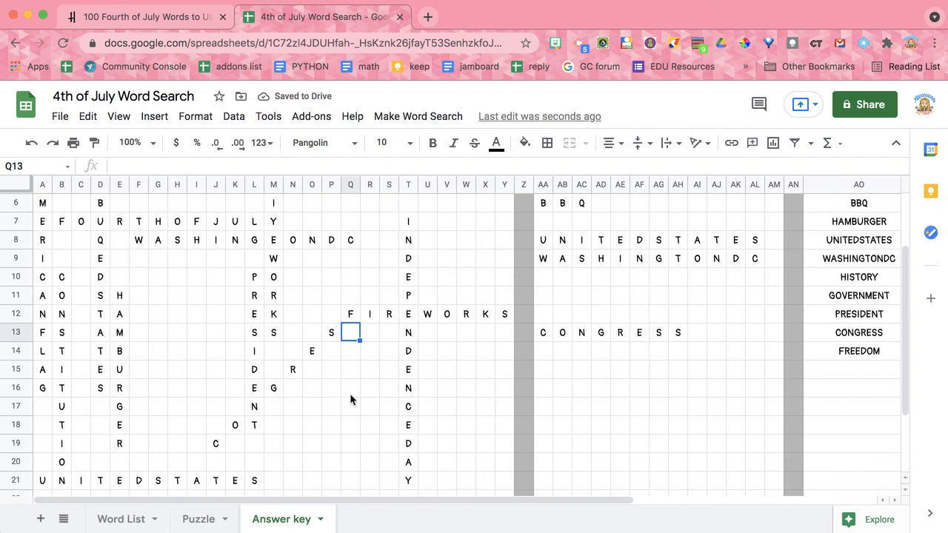
- Enter CONGRESS across row 16 from R16 to Y16, one letter per cell, reusing the N already in T16
click(376, 388)
text(C)
key(Right)
text(O)
key(Right)
key(Right)
text(G)
key(Right)
text(R)
key(Right)
text(E)
key(Right)
text(S)
key(Right)
text(S)
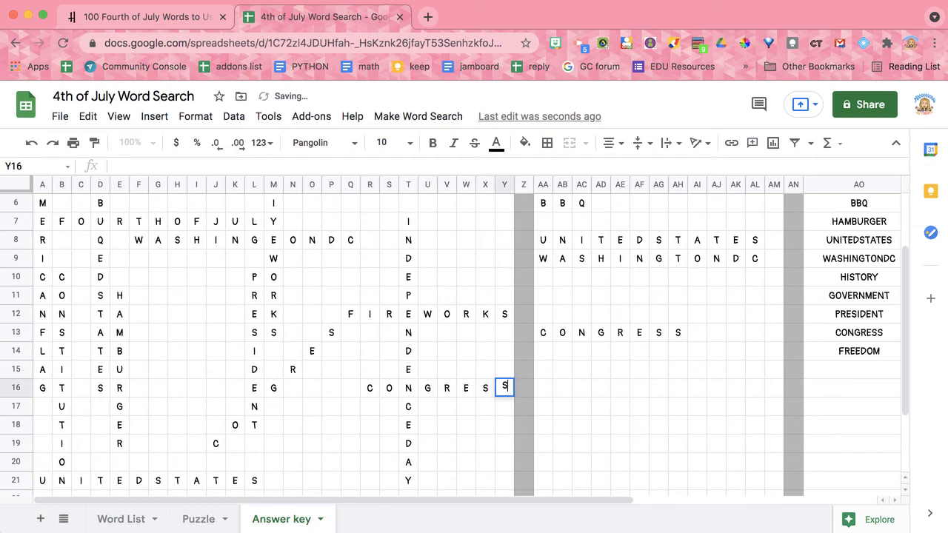
click(559, 400)
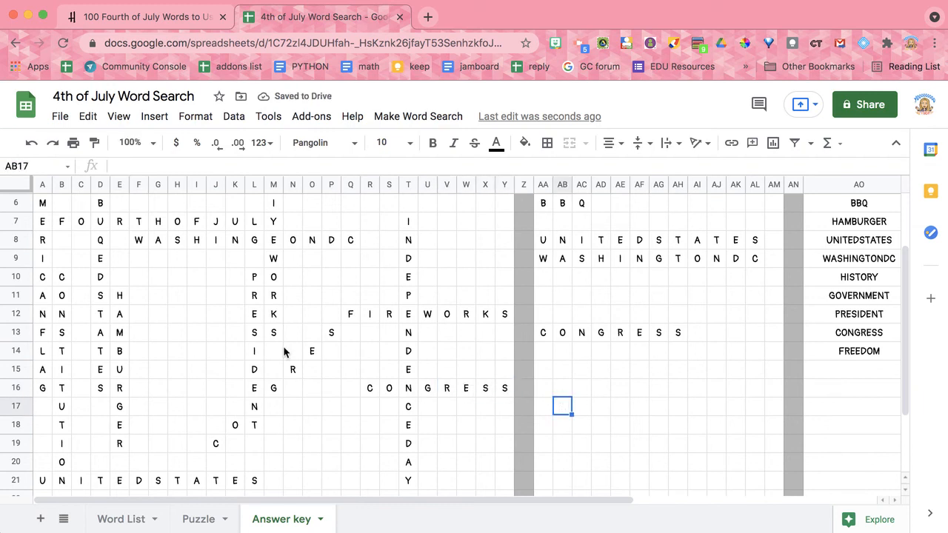
- Examine the partial CONGRESS diagonal starting at J19 and the letters of WASHINGTONDC in row 8
scroll(234, 350, down, 1)
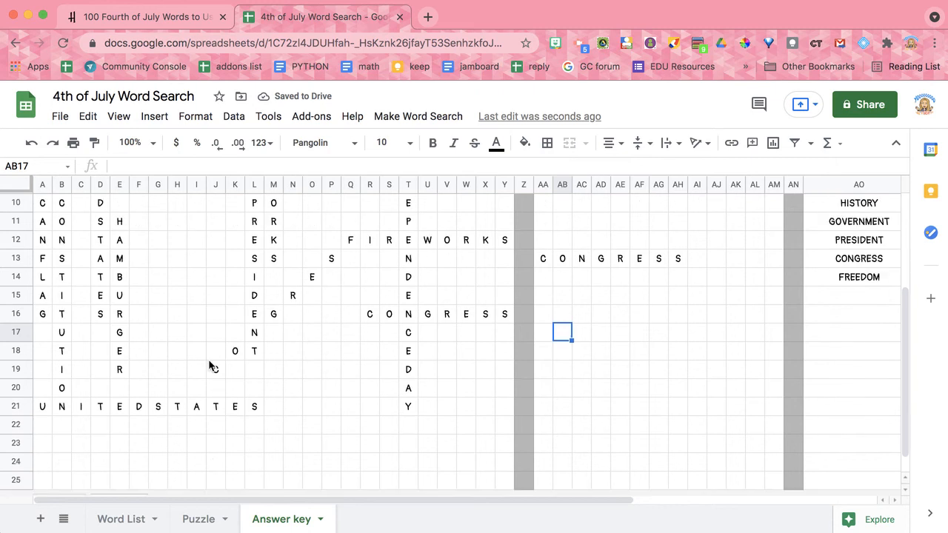
scroll(210, 362, up, 1)
click(222, 408)
text(C)
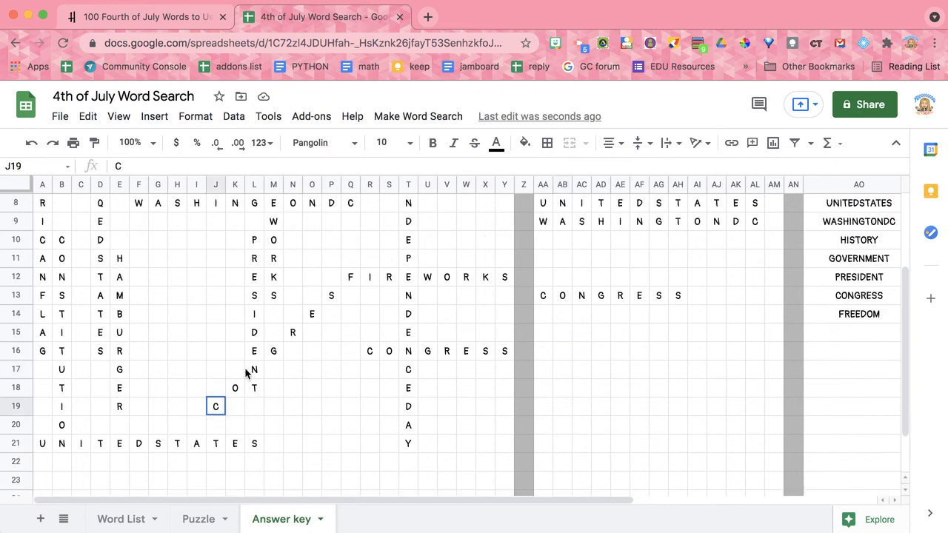
shift+click(293, 332)
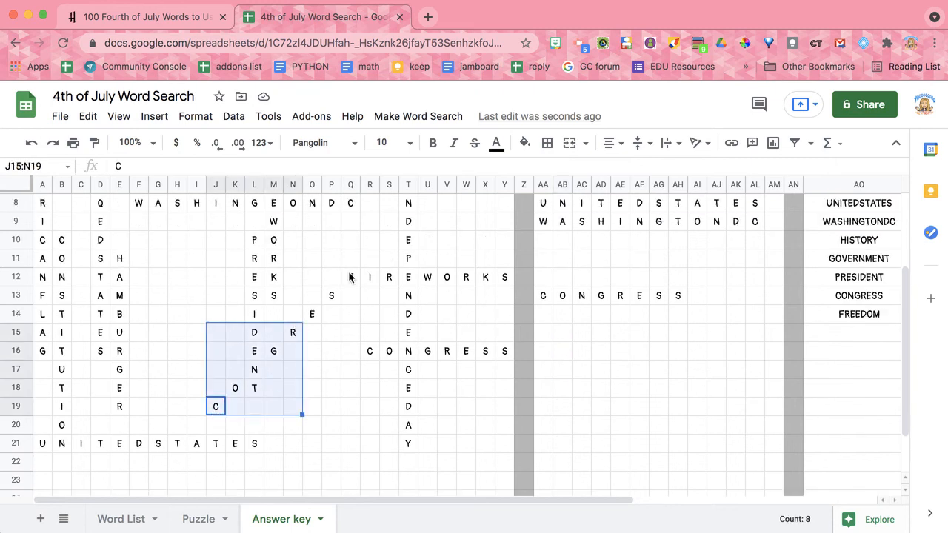
scroll(350, 277, up, 3)
drag(143, 262, 338, 260)
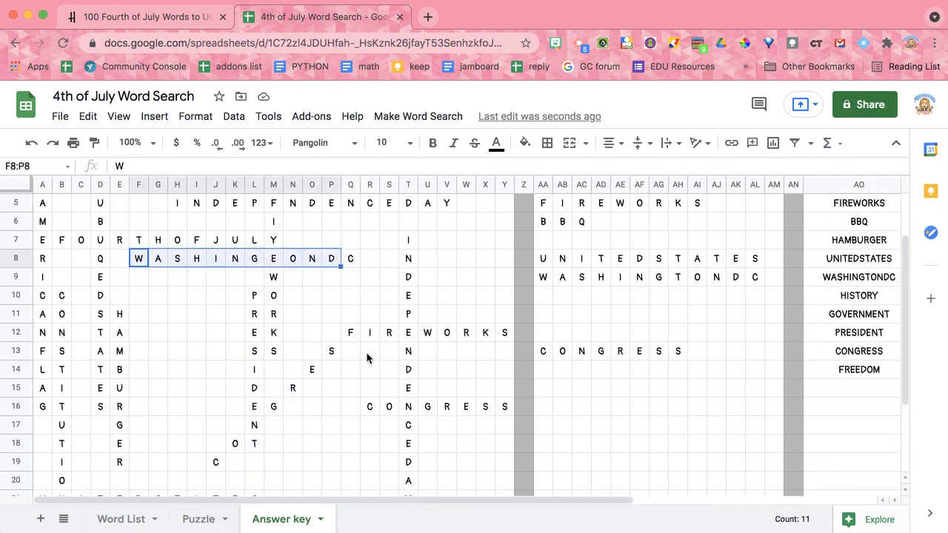
click(153, 283)
scroll(153, 337, down, 1)
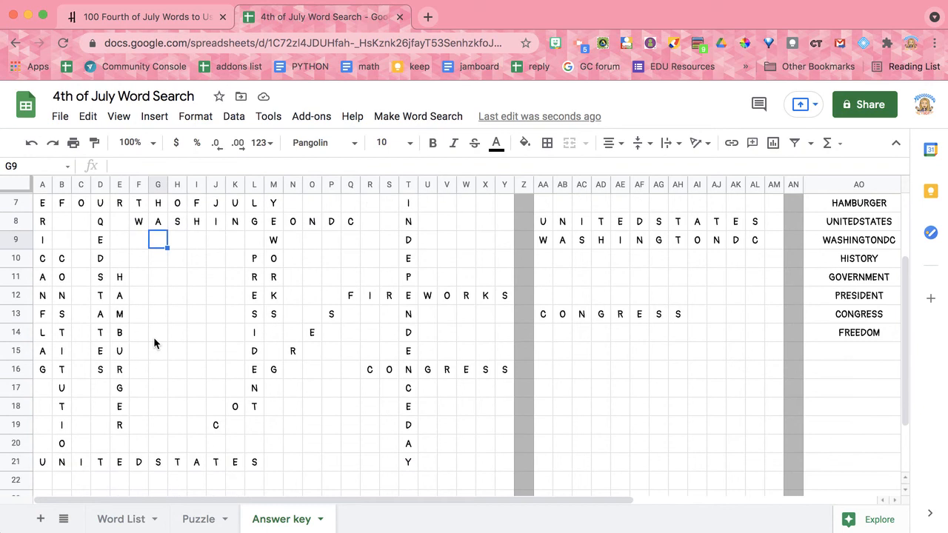
- Copy WASHINGTONDC from AA9:AL9 and paste it into row 20 of the Answer key starting at F20
scroll(153, 337, up, 1)
scroll(154, 337, up, 1)
scroll(154, 337, down, 2)
scroll(154, 337, down, 2)
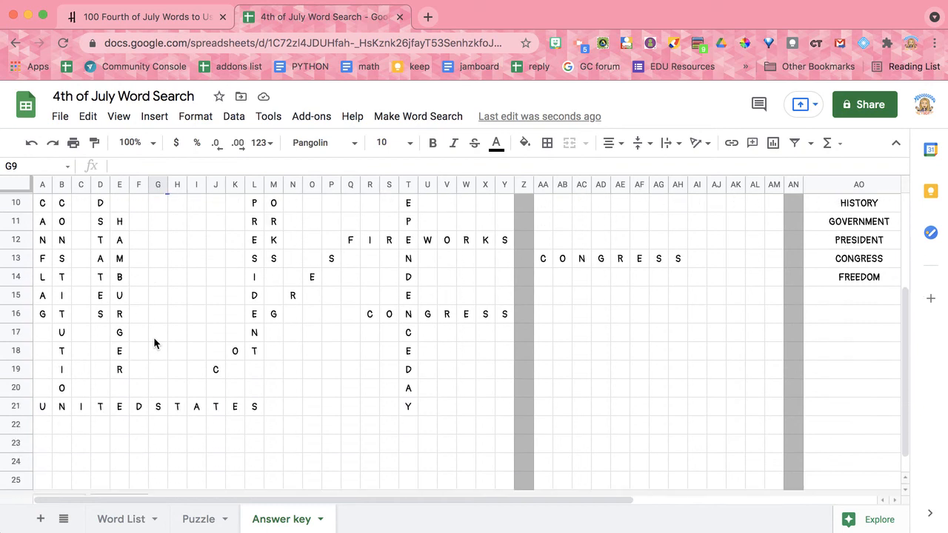
click(157, 389)
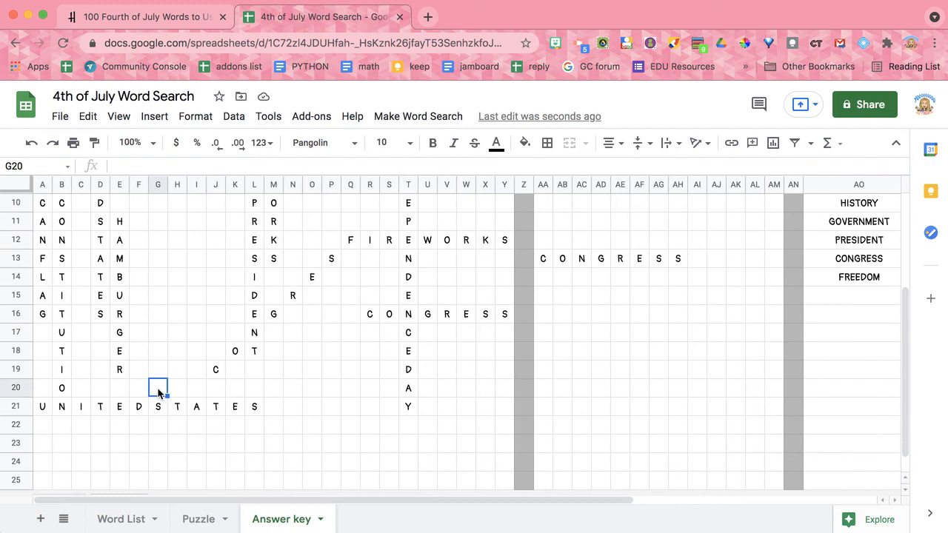
scroll(683, 346, up, 3)
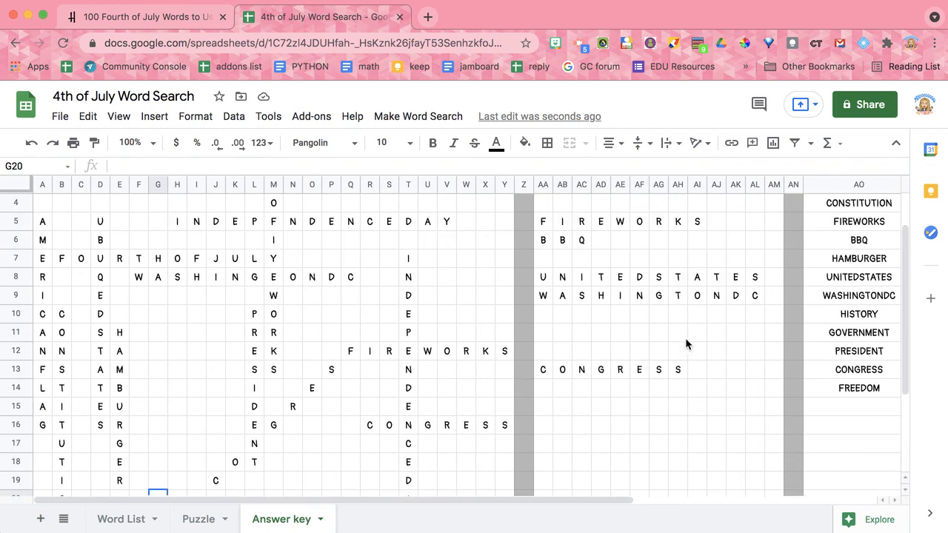
drag(754, 302, 543, 296)
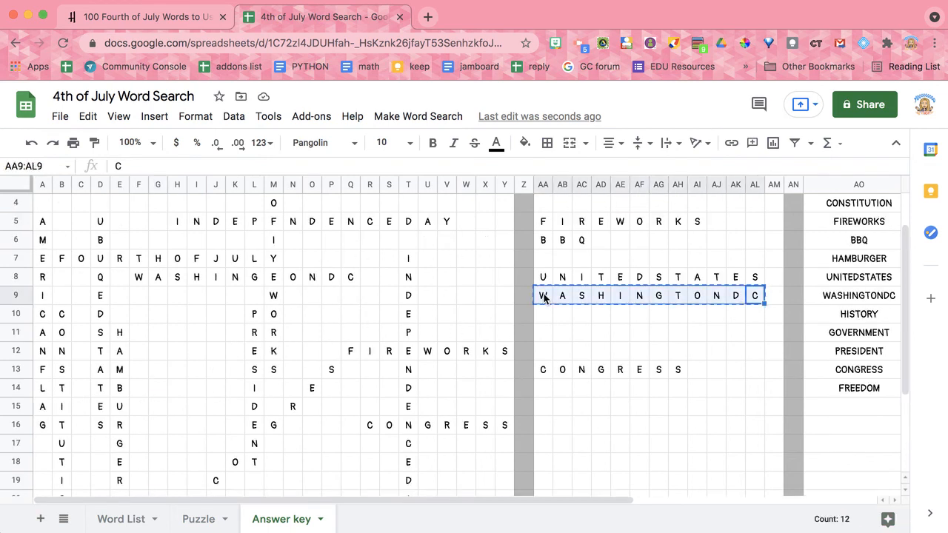
key(ctrl+c)
scroll(544, 298, down, 2)
click(137, 408)
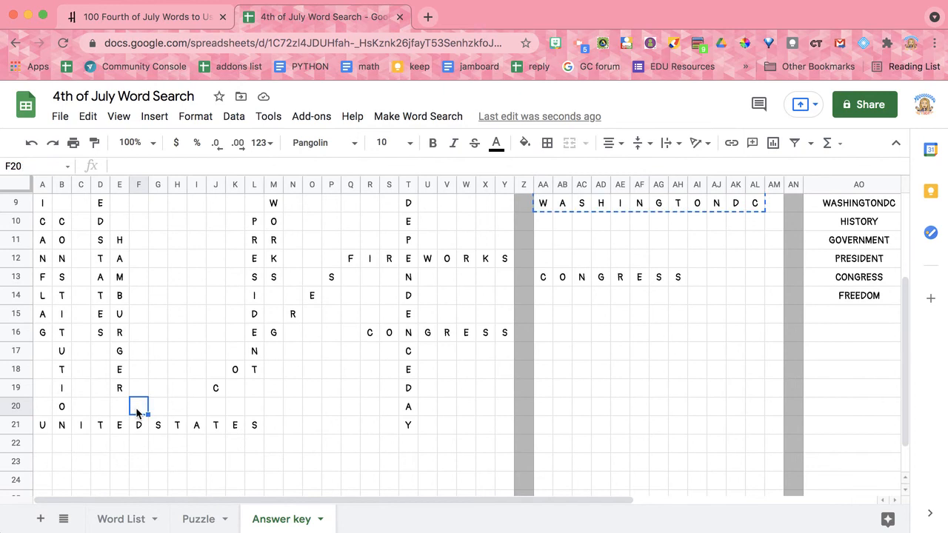
key(ctrl+v)
click(243, 451)
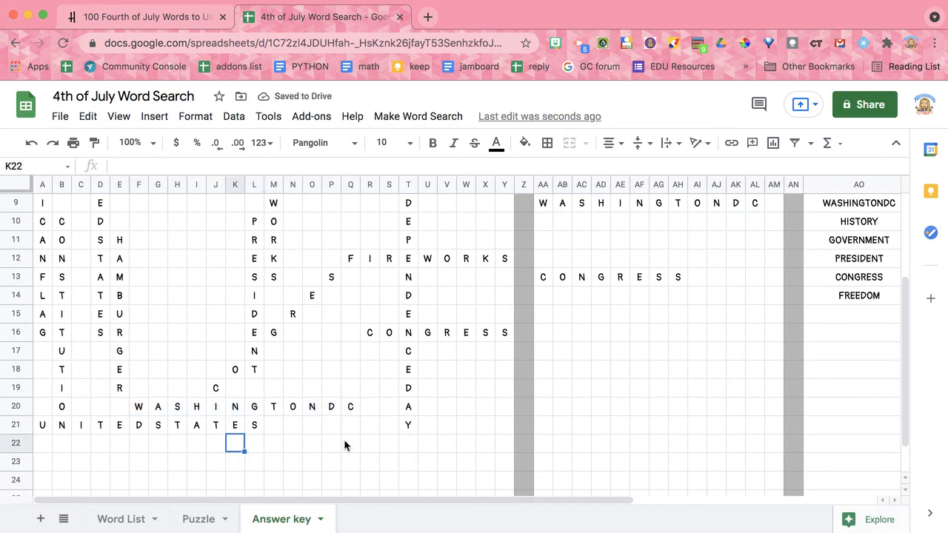
- Update the puzzle from the edited Answer key and acknowledge the update notice
scroll(343, 444, up, 3)
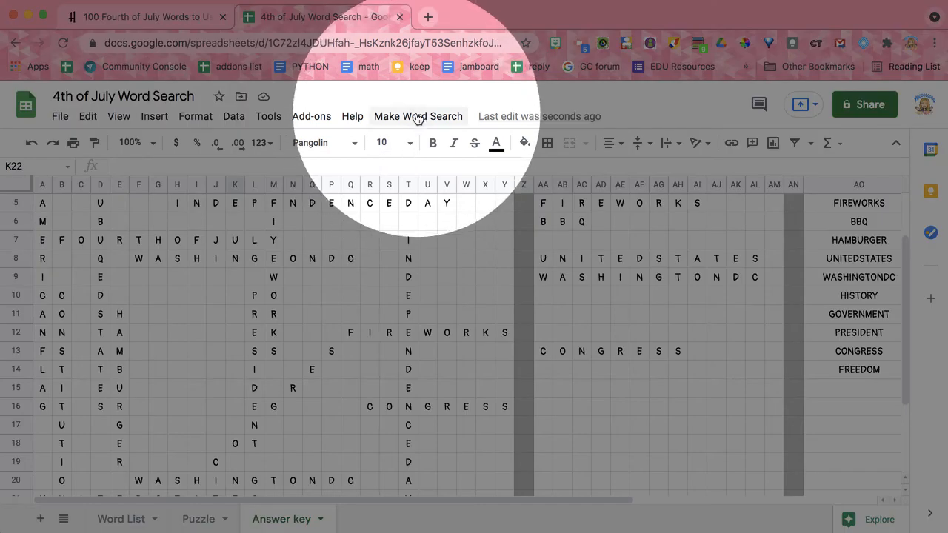
click(418, 117)
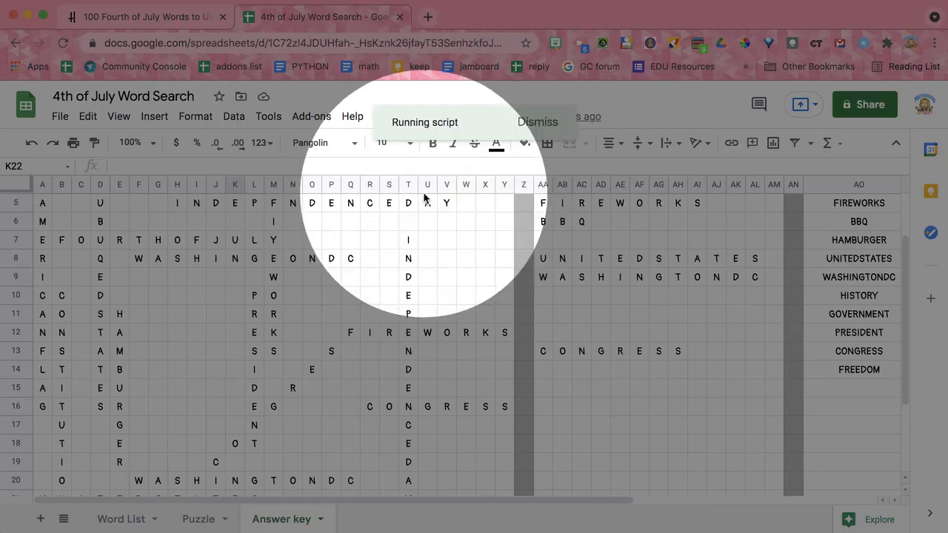
click(424, 194)
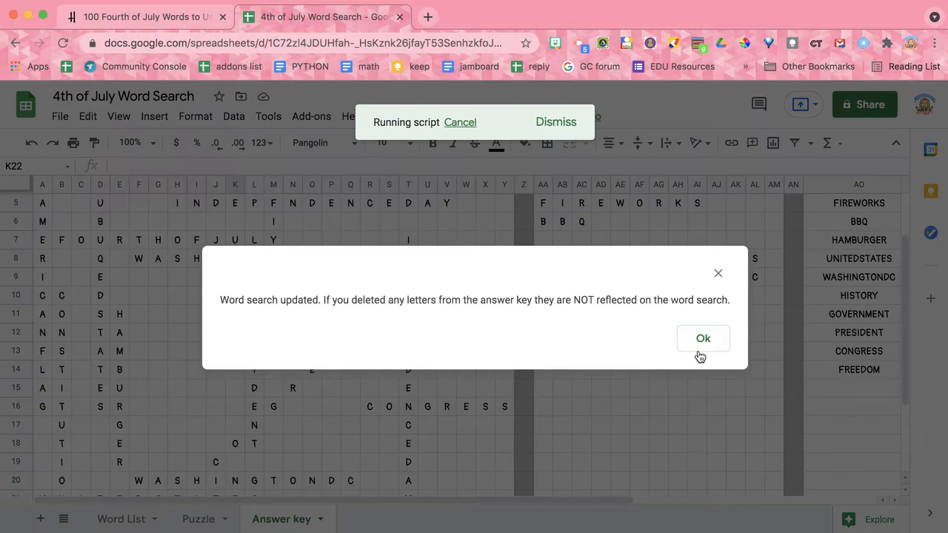
click(686, 340)
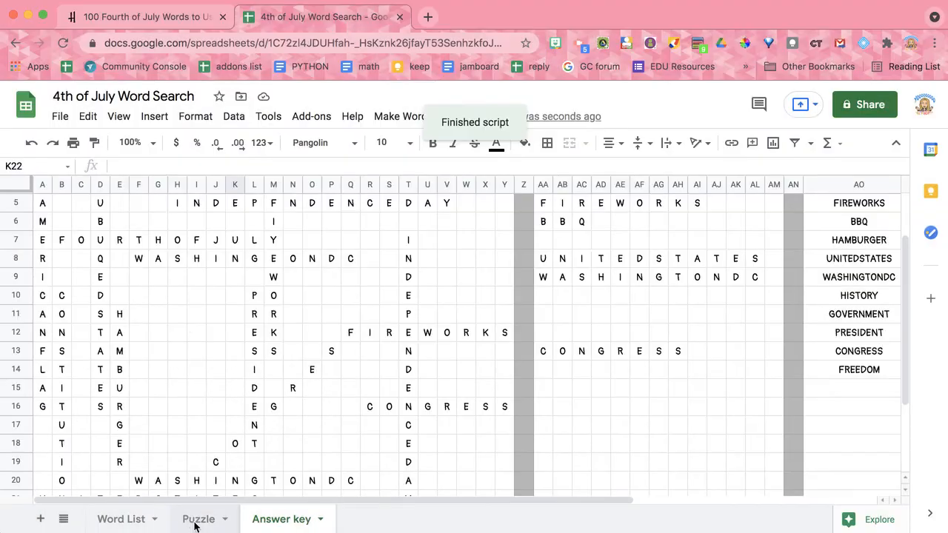
- Look over the updated Puzzle sheet and select the word GOVERNMENT in J1:S1
click(197, 521)
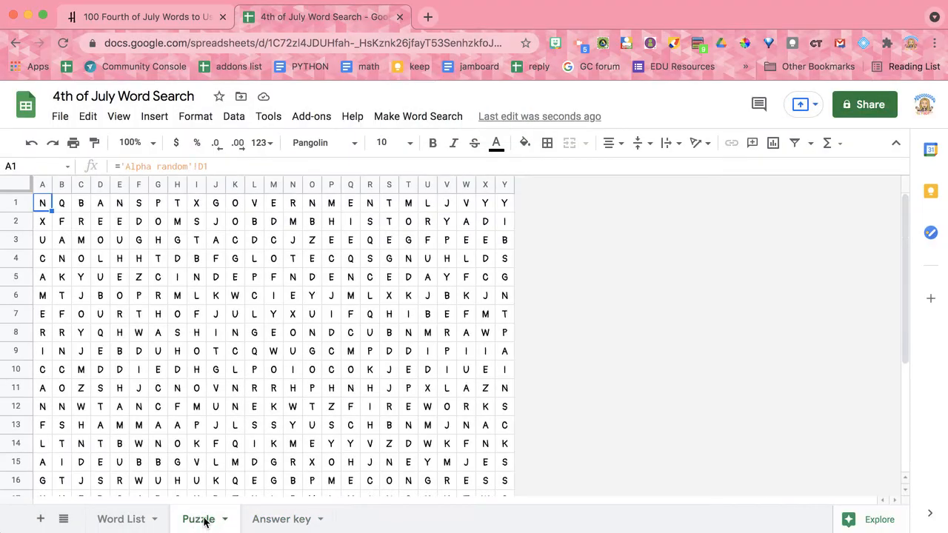
scroll(343, 363, down, 3)
scroll(343, 363, up, 3)
drag(215, 209, 389, 205)
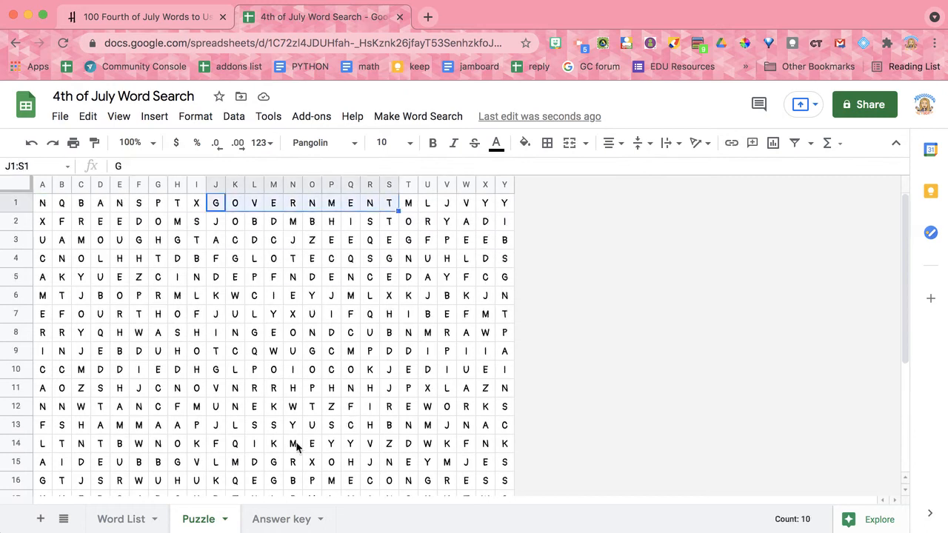
- Return to the Answer key and inspect the placed letters in the middle of the grid
click(278, 520)
click(312, 353)
click(328, 297)
click(194, 318)
click(196, 389)
click(293, 389)
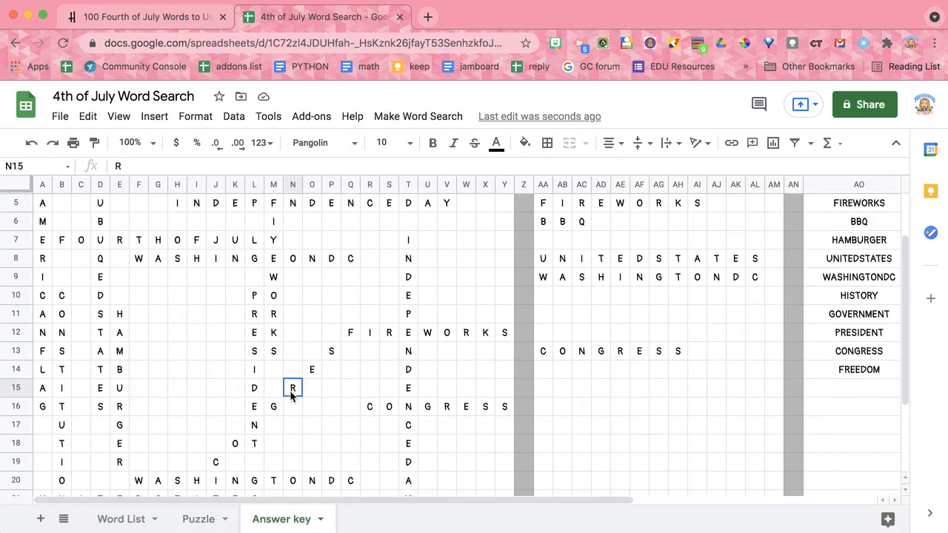
drag(139, 240, 332, 407)
- Go back to the Puzzle sheet, check the filled grid and run View Puzzle
click(199, 519)
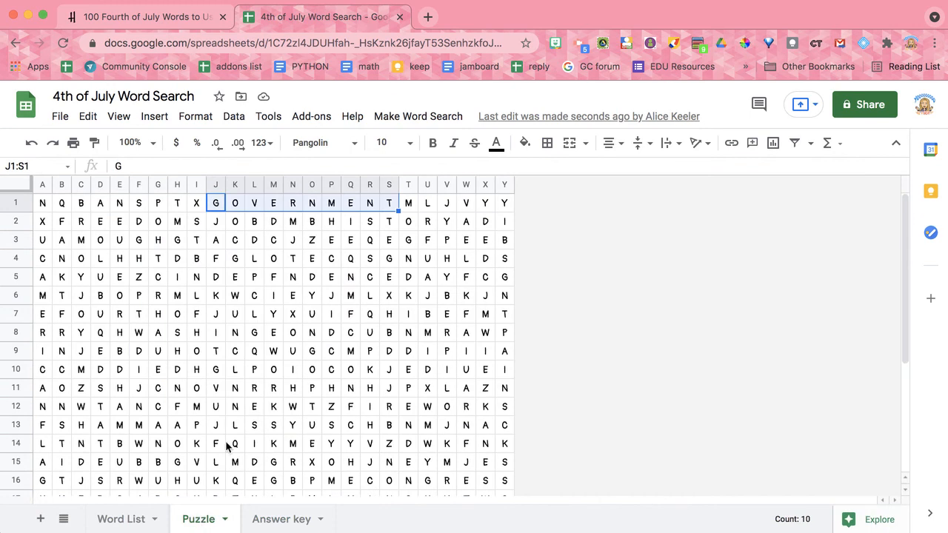
click(251, 391)
click(273, 203)
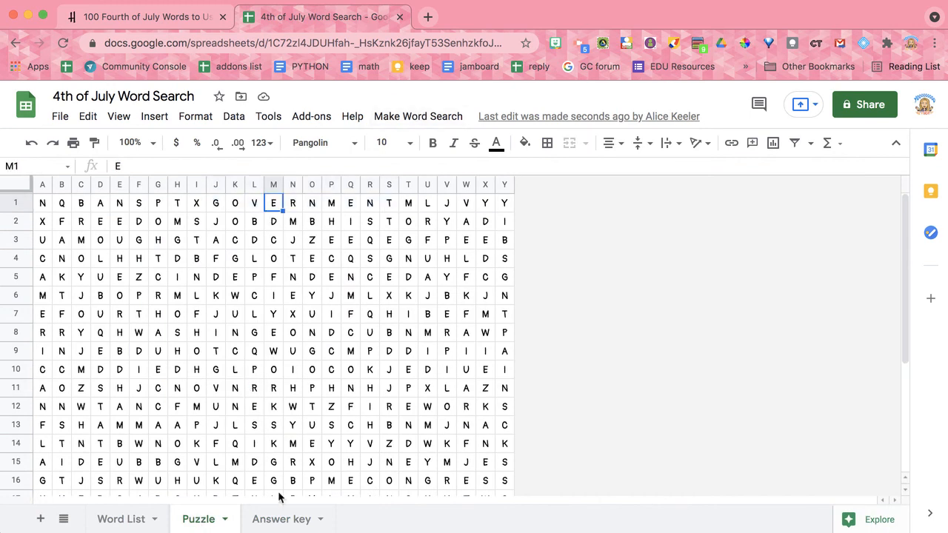
click(396, 115)
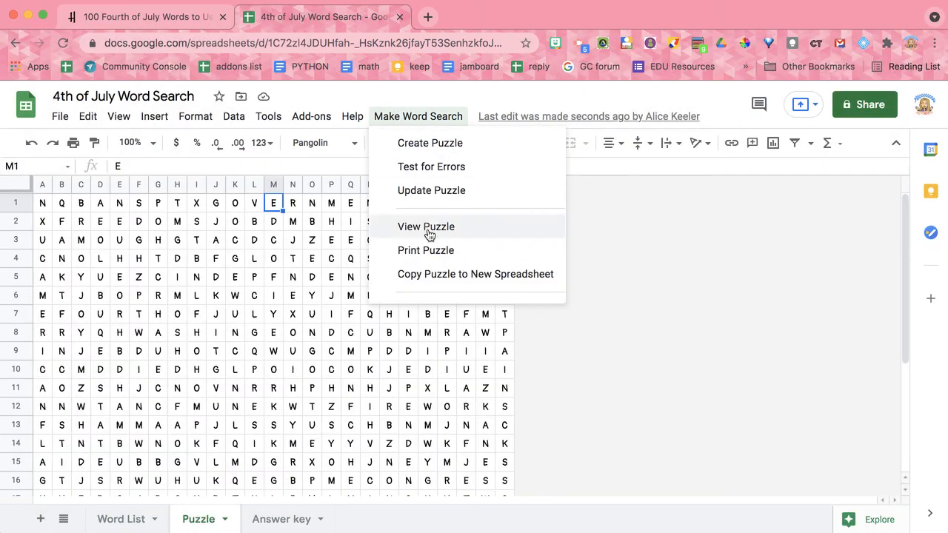
click(429, 228)
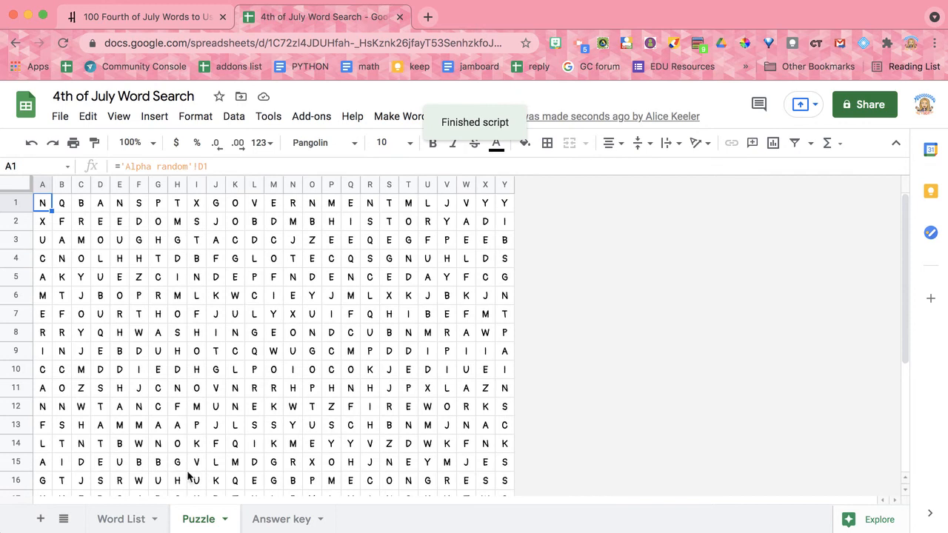
- Switch to the Answer key, run View Puzzle from there and review the whole puzzle grid down to row 25
click(288, 521)
click(350, 389)
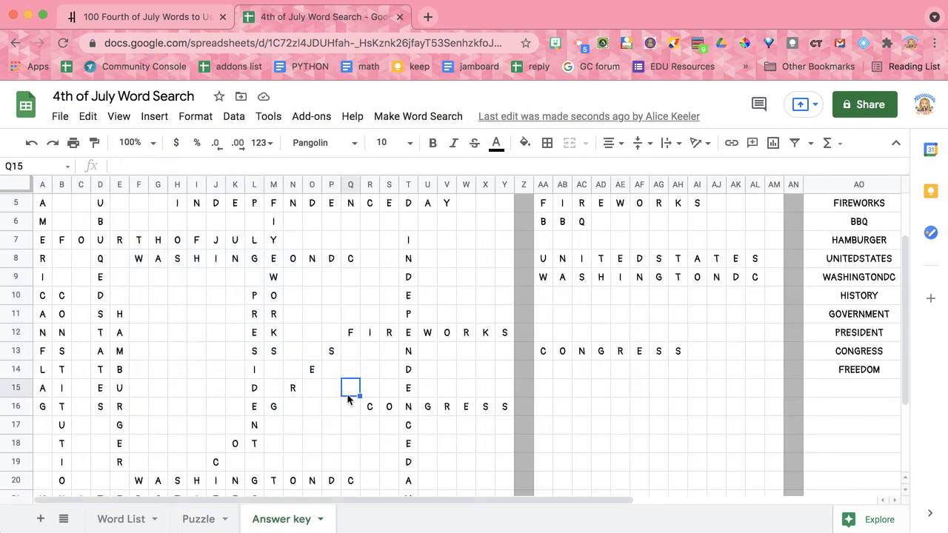
click(417, 117)
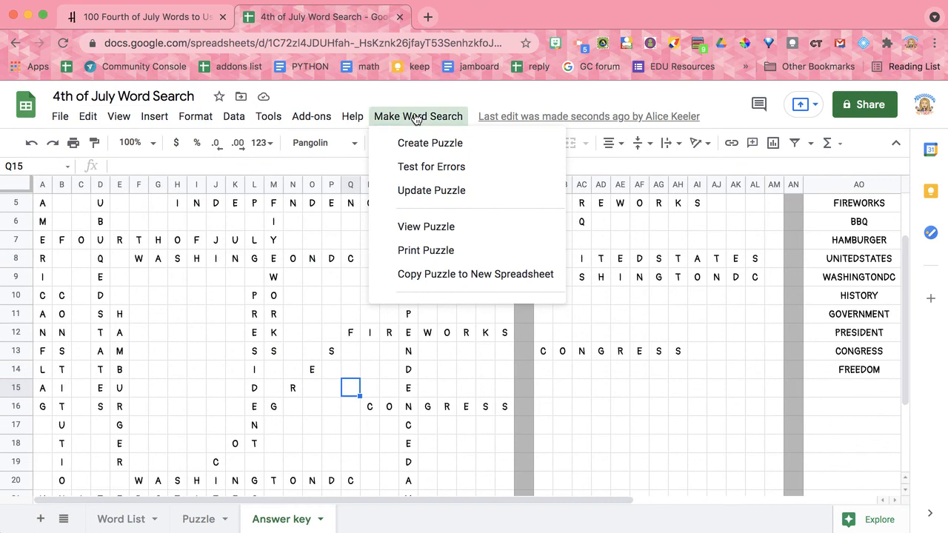
click(418, 232)
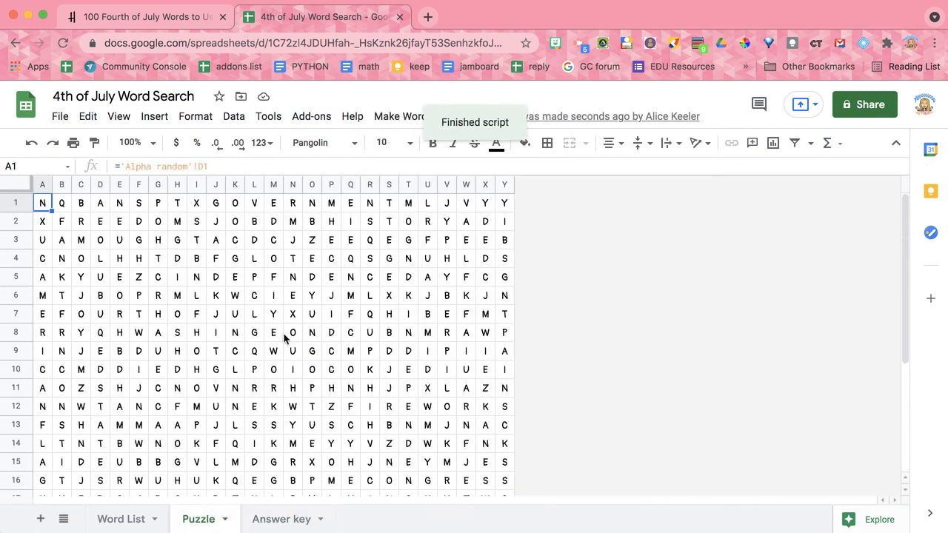
scroll(286, 335, down, 5)
scroll(286, 335, down, 2)
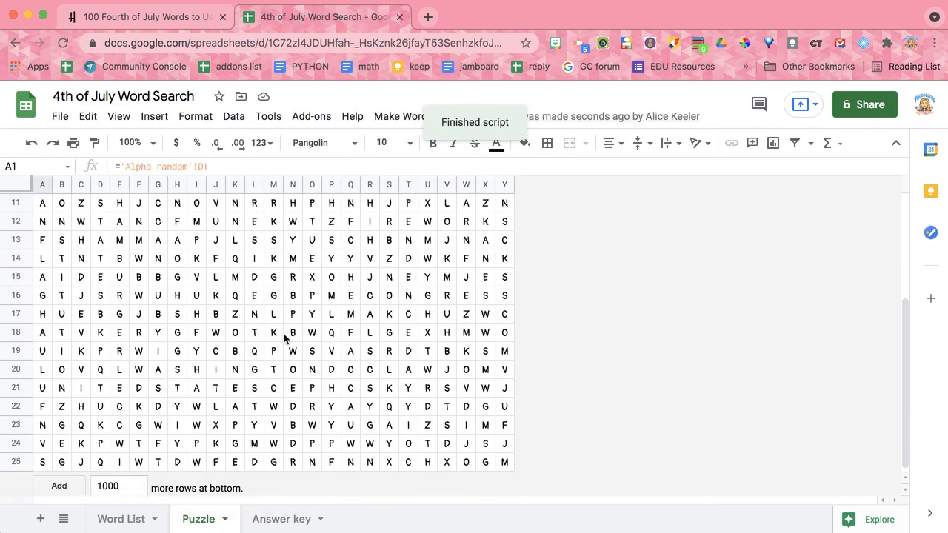
scroll(286, 335, up, 5)
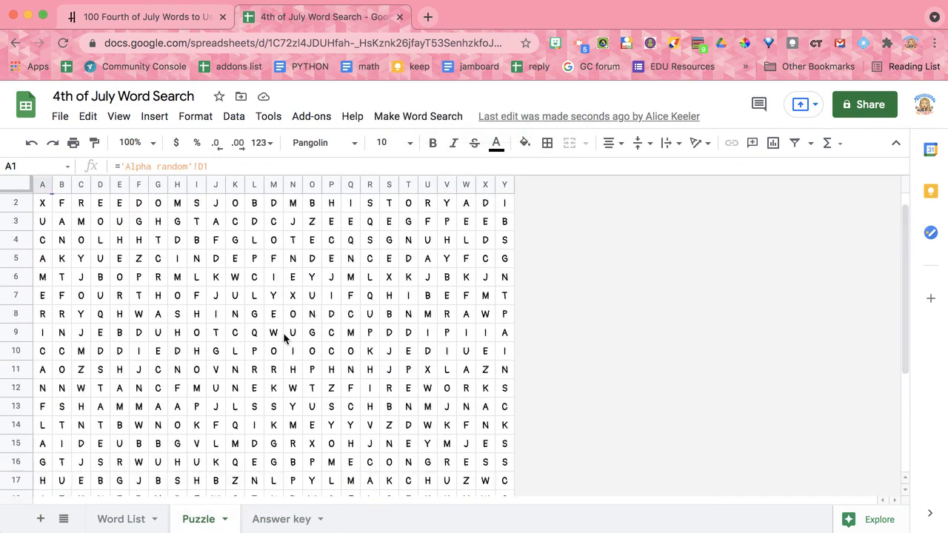
- Run Print Puzzle, acknowledge the printing instructions and check the Print sheet's letter grid and word list down to row 31
click(426, 118)
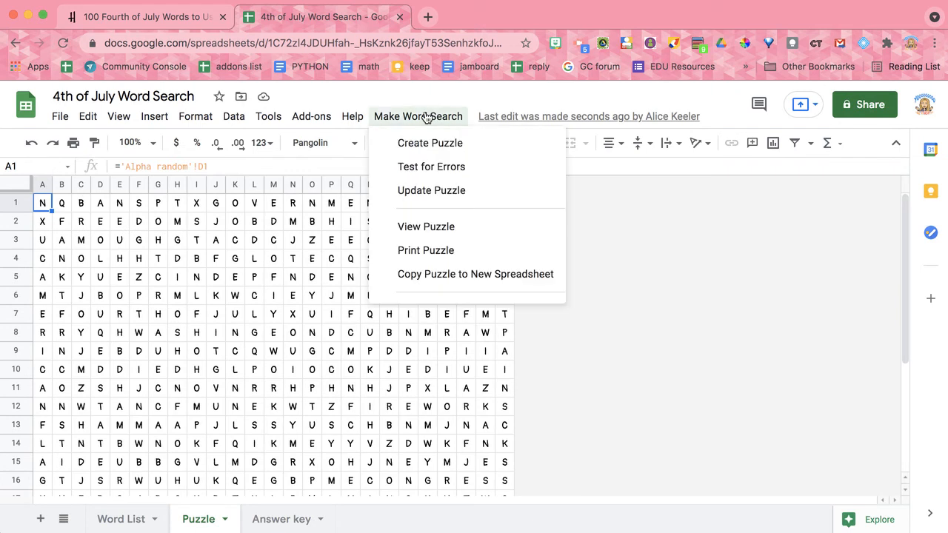
click(425, 253)
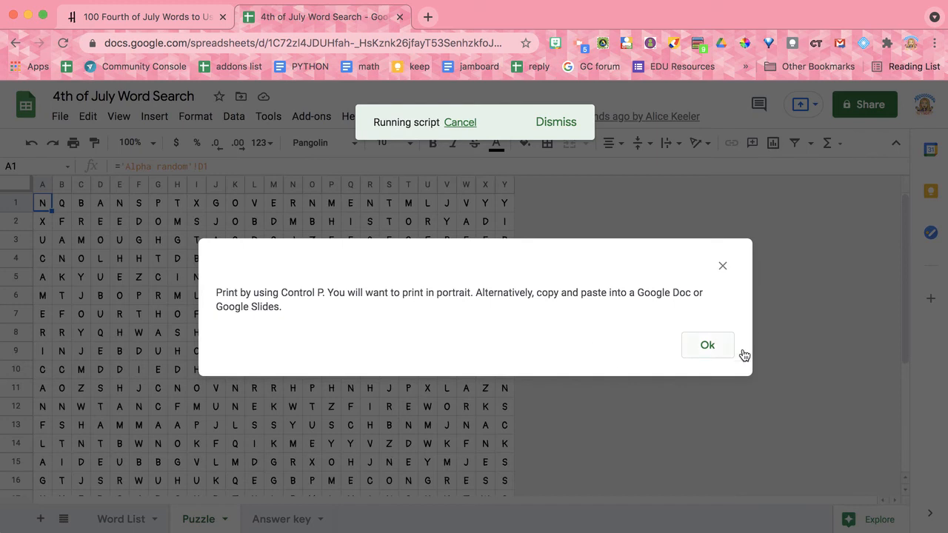
click(713, 346)
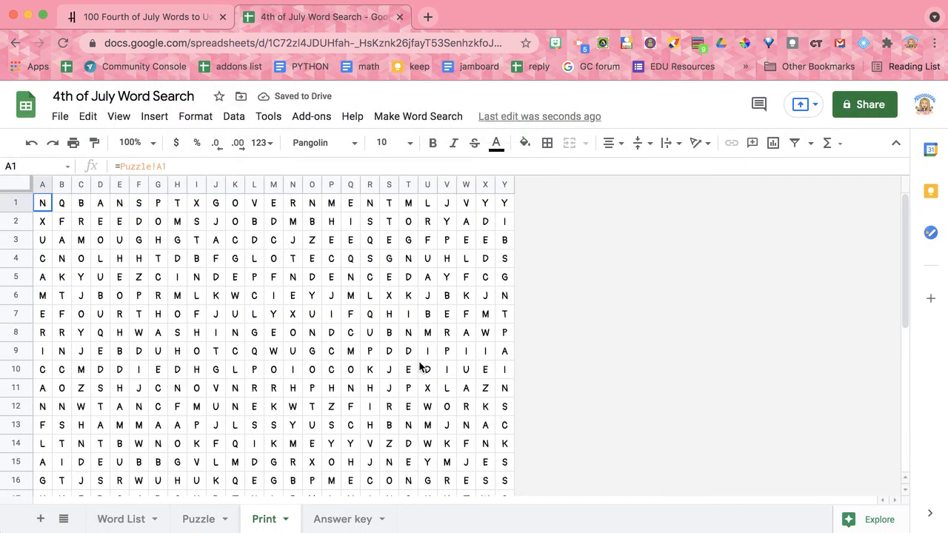
scroll(420, 368, down, 5)
scroll(420, 367, down, 3)
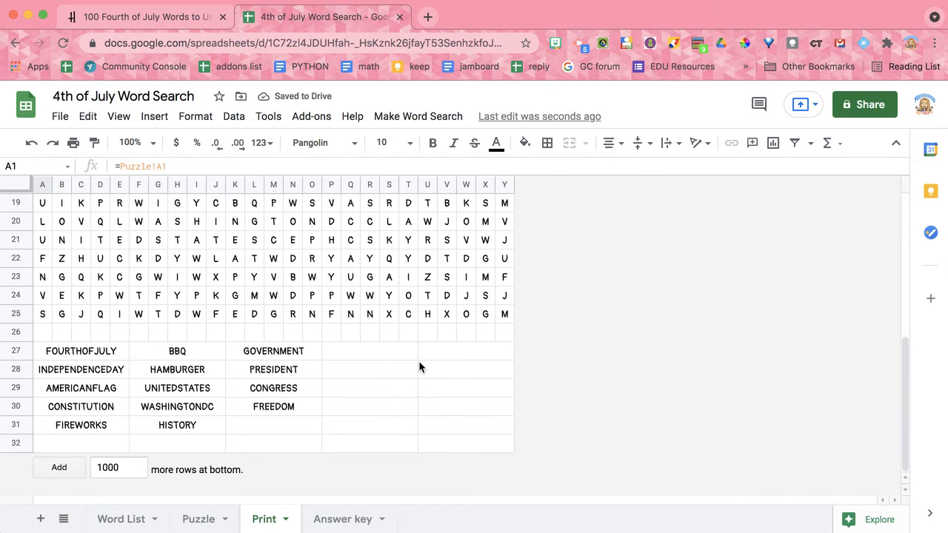
click(93, 353)
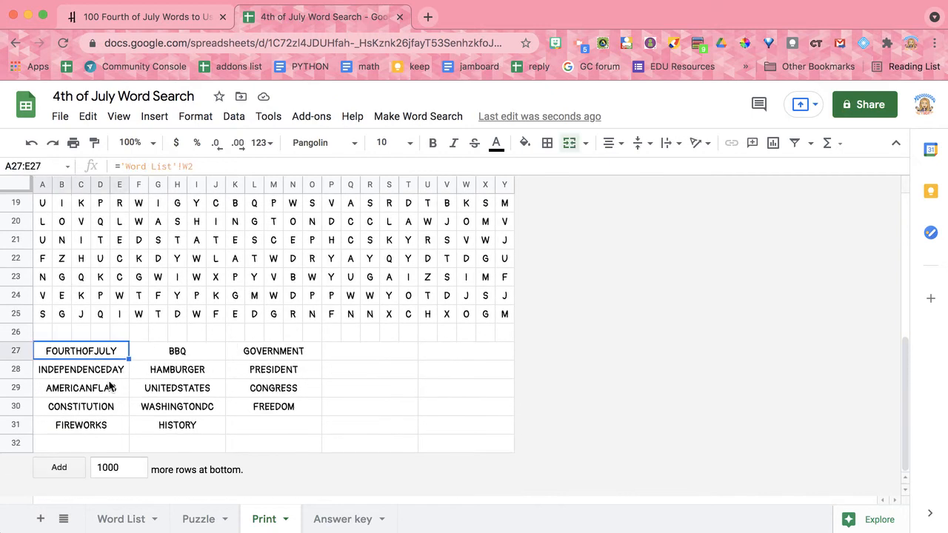
scroll(337, 315, up, 3)
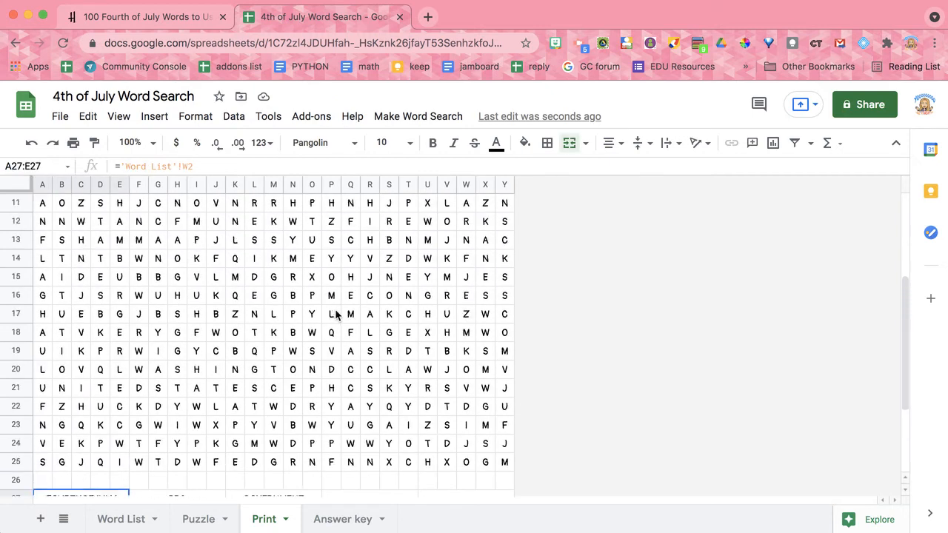
scroll(337, 314, up, 3)
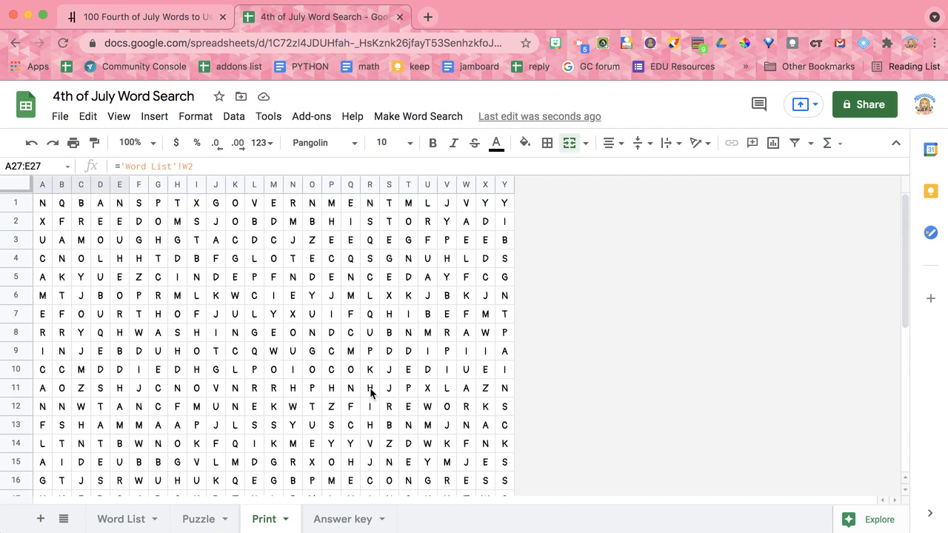
- Preview the Print sheet's print layout in portrait orientation on Letter paper, check the page down to the word list and cancel printing
key(super+p)
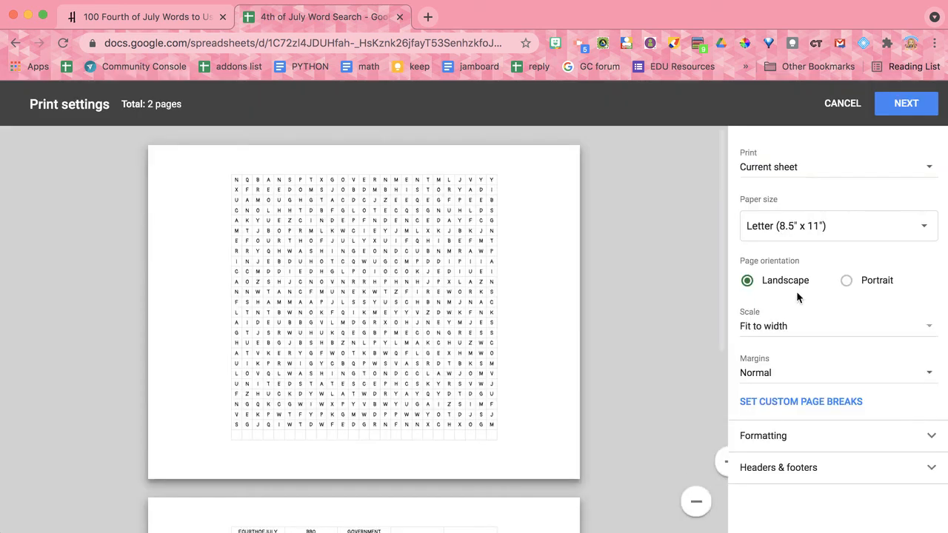
click(879, 280)
scroll(400, 348, down, 3)
scroll(427, 346, up, 5)
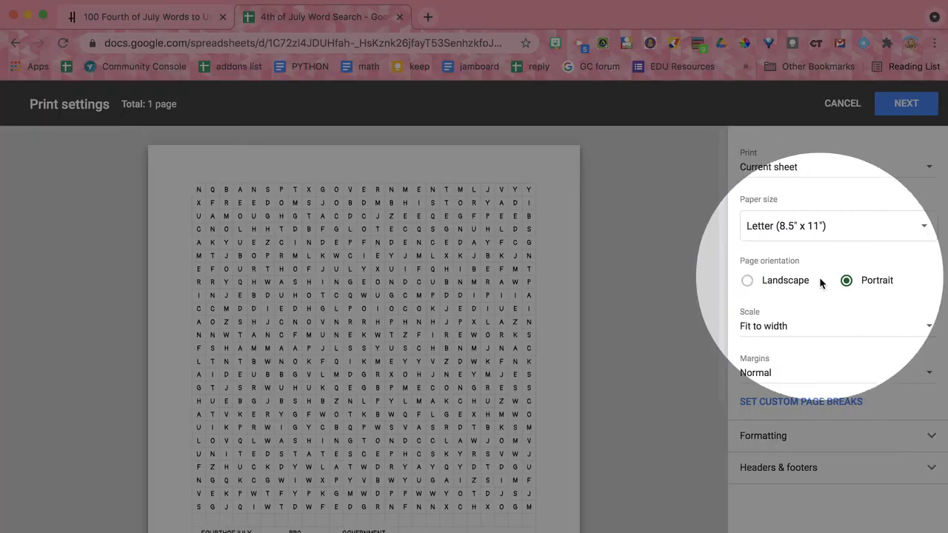
scroll(525, 309, down, 5)
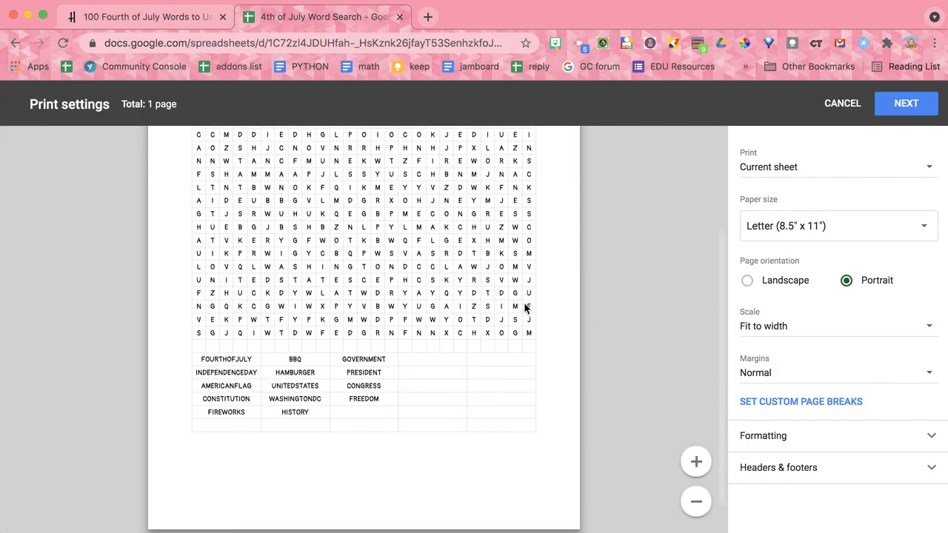
scroll(525, 308, up, 5)
click(837, 108)
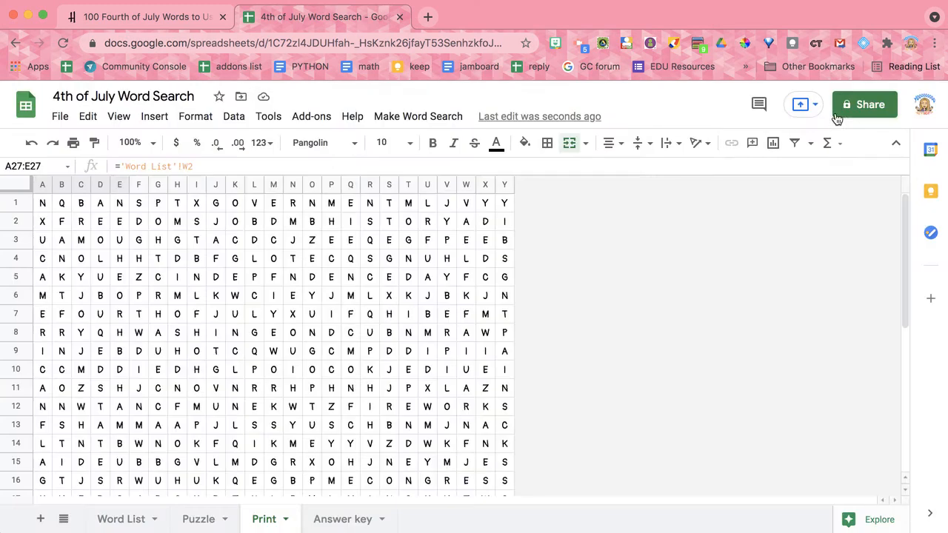
- Copy the whole puzzle with its word list, A1:Y31, from the Print sheet
click(43, 205)
key(shift+Right)
key(shift+Right)
key(shift+Right)
drag(298, 371, 482, 448)
key(ctrl+c)
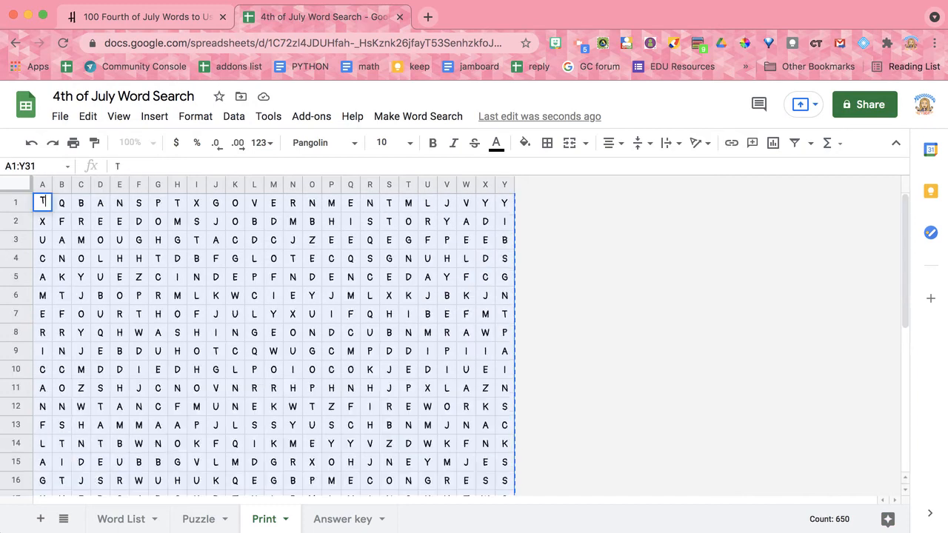
key(Escape)
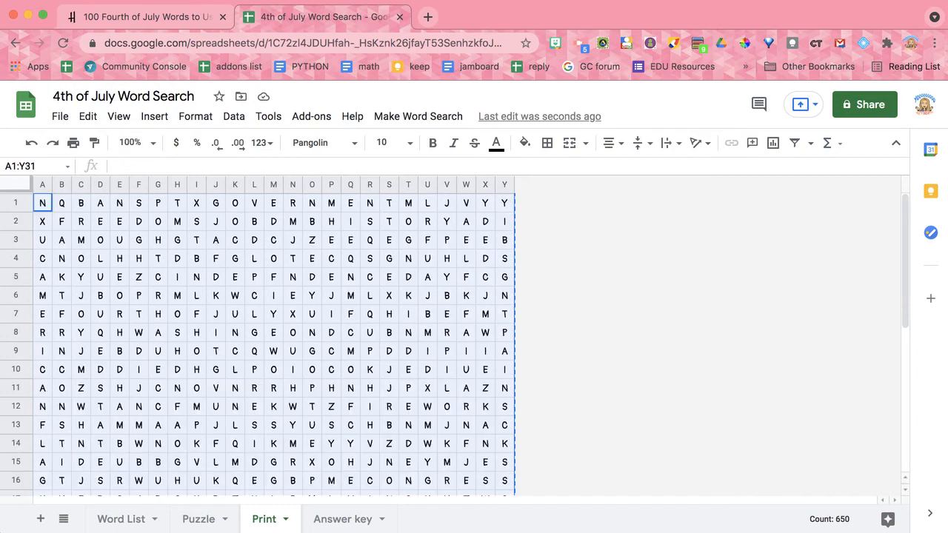
- Create a blank Google Docs document in a new browser tab using docs.new
key(super+t)
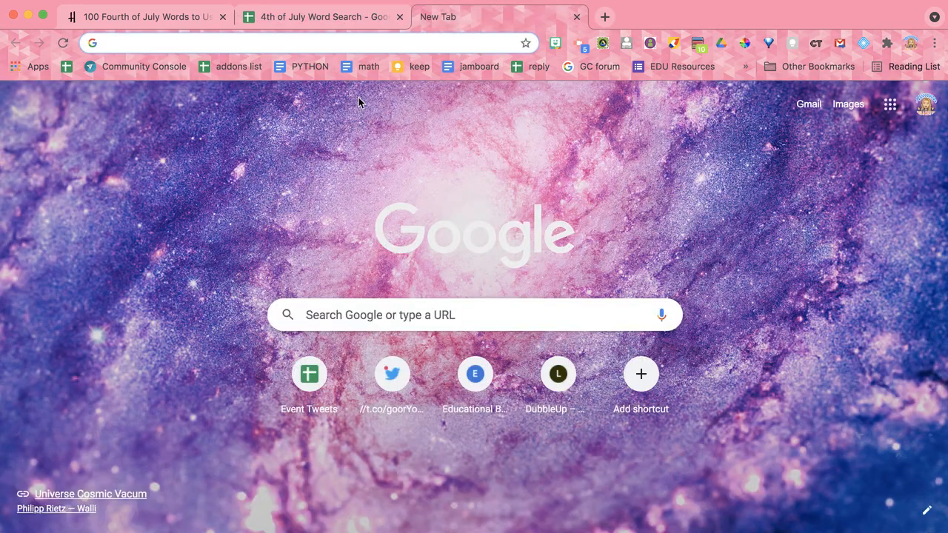
click(321, 17)
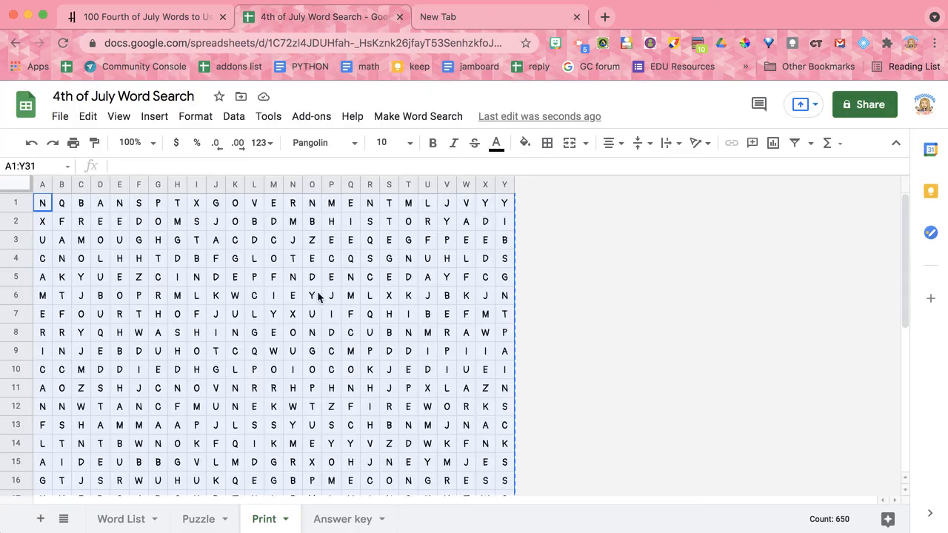
click(459, 20)
text(DOCS.NEW)
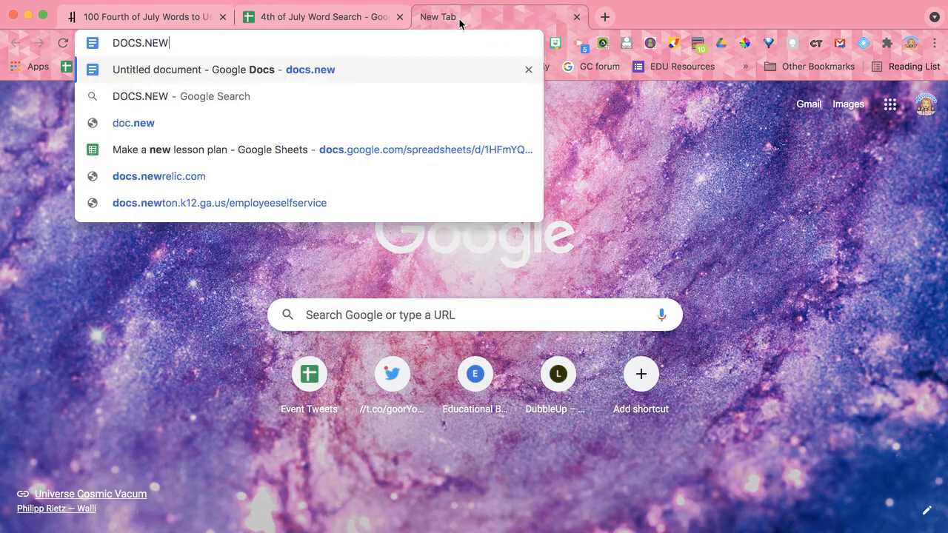
key(Return)
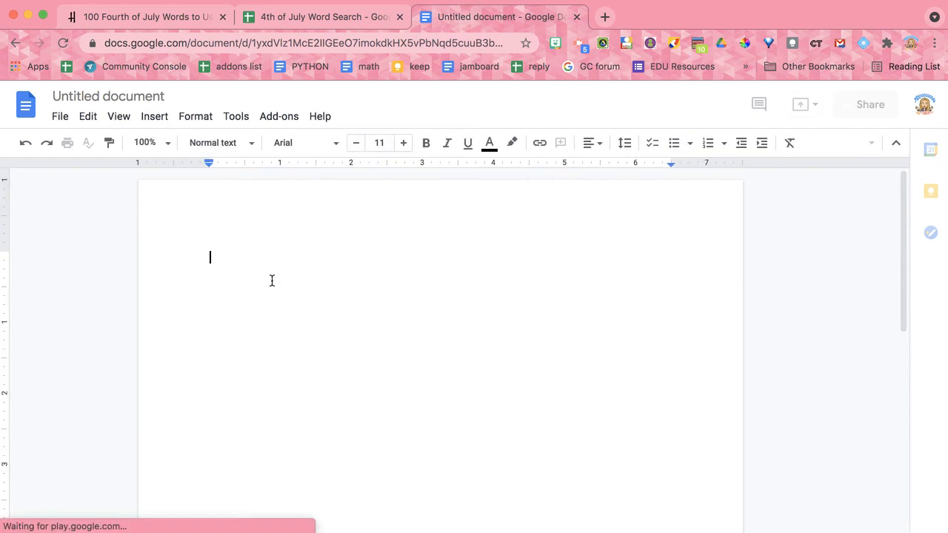
- Enter the heading "4th of July Word Search" in the document and paste the copied puzzle and word list on the line below
text(4th of July Word S)
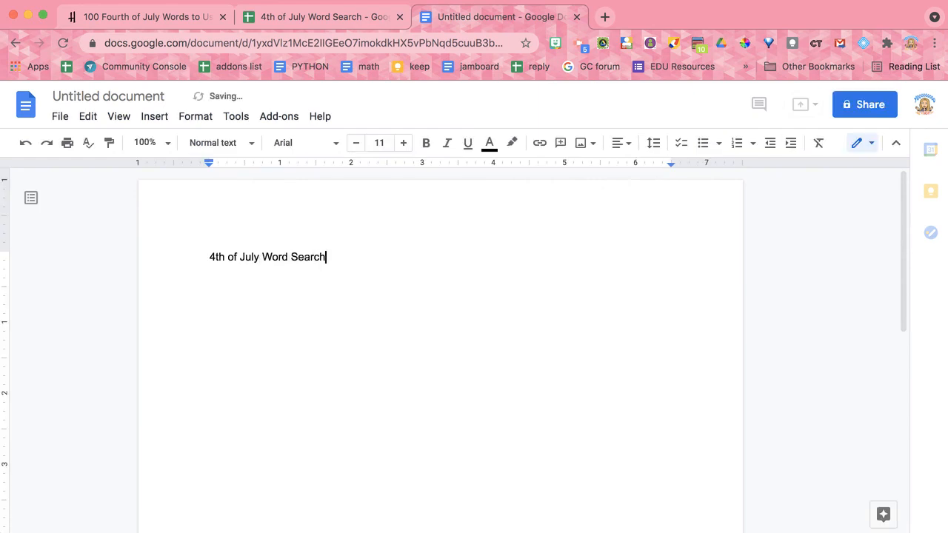
text(earch)
key(Return)
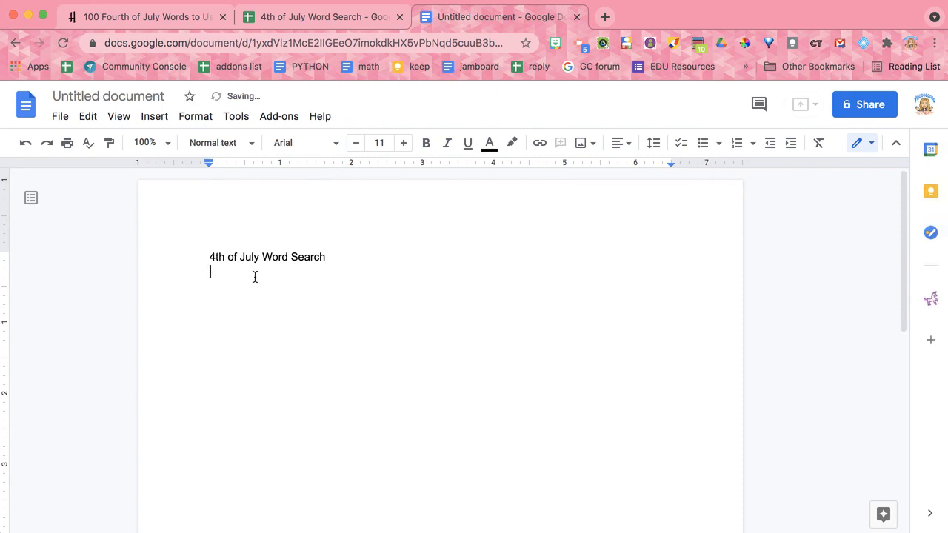
key(cmd+v)
scroll(279, 278, up, 10)
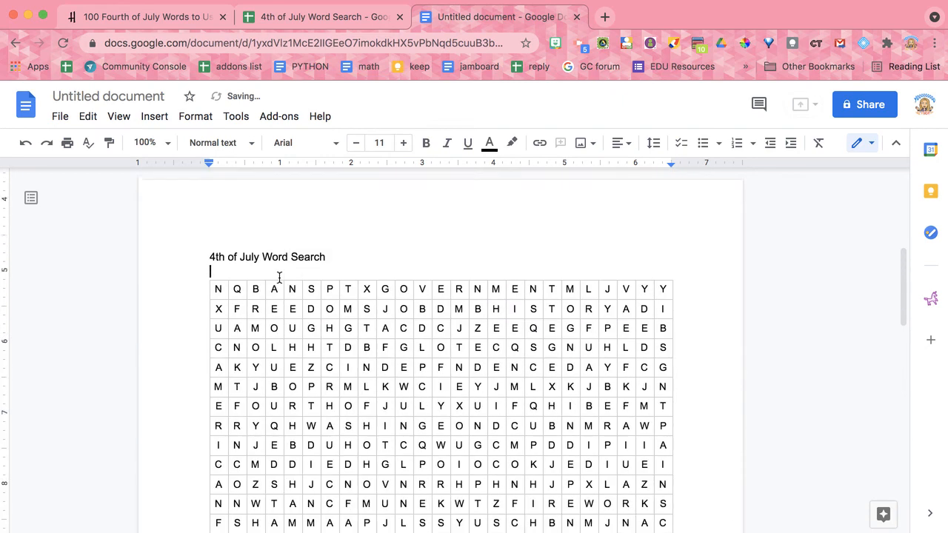
scroll(279, 277, down, 10)
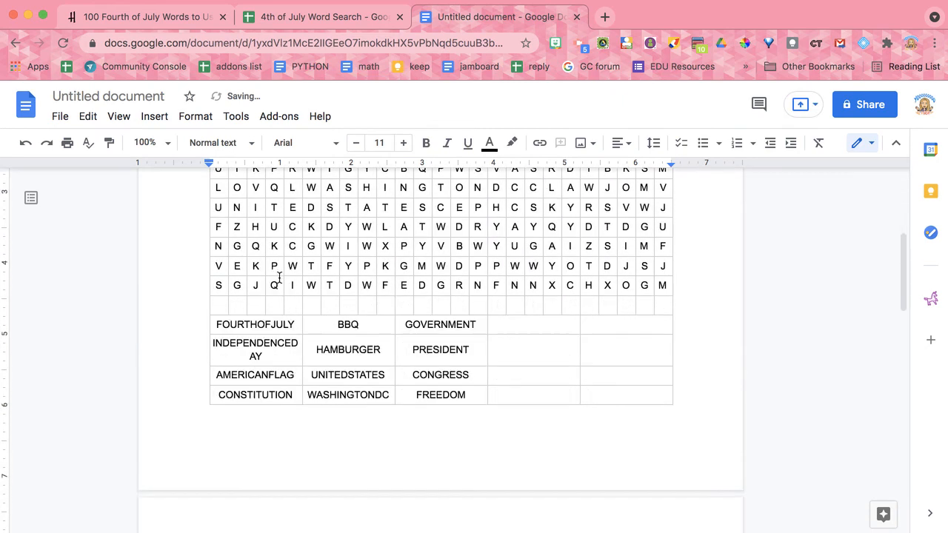
scroll(279, 278, down, 5)
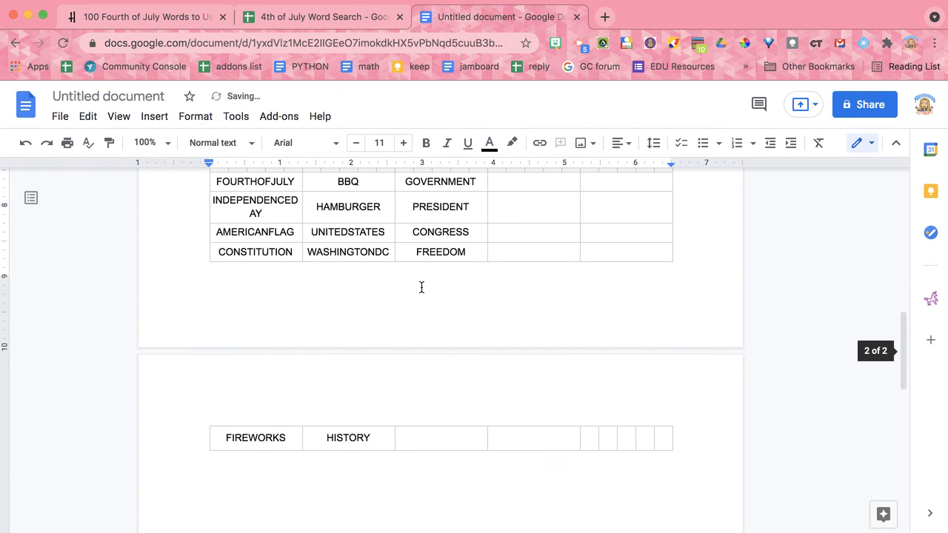
scroll(422, 287, up, 5)
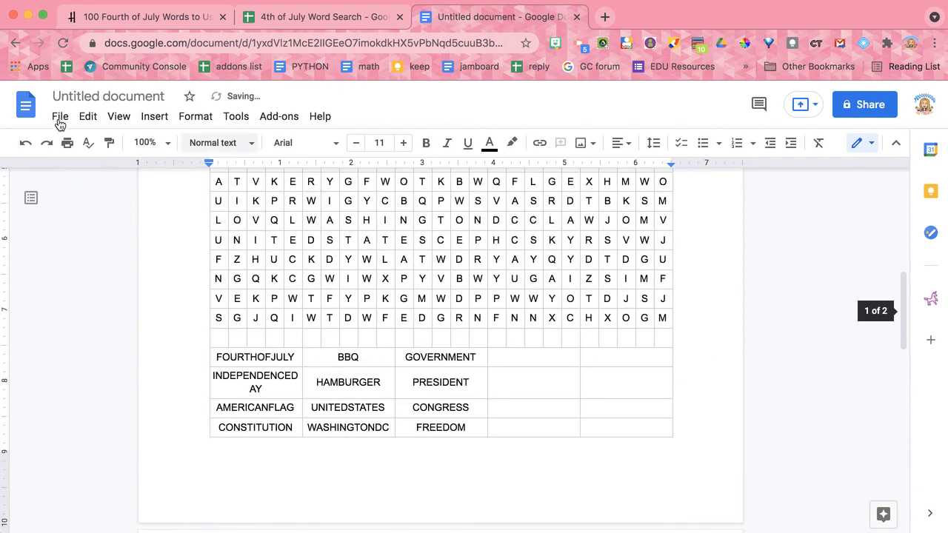
- Set all four page margins of the whole document to 0.5 inches and check how the puzzle fits the page
click(59, 119)
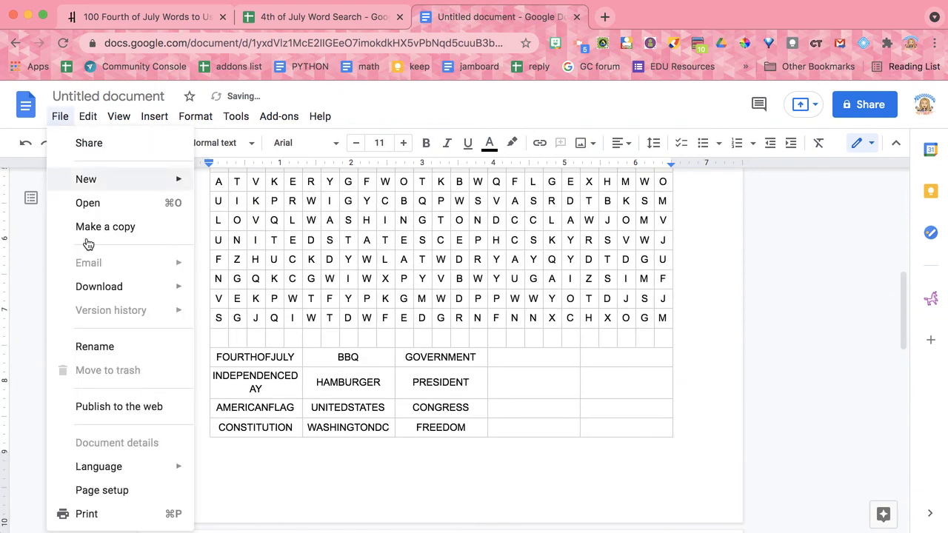
click(108, 493)
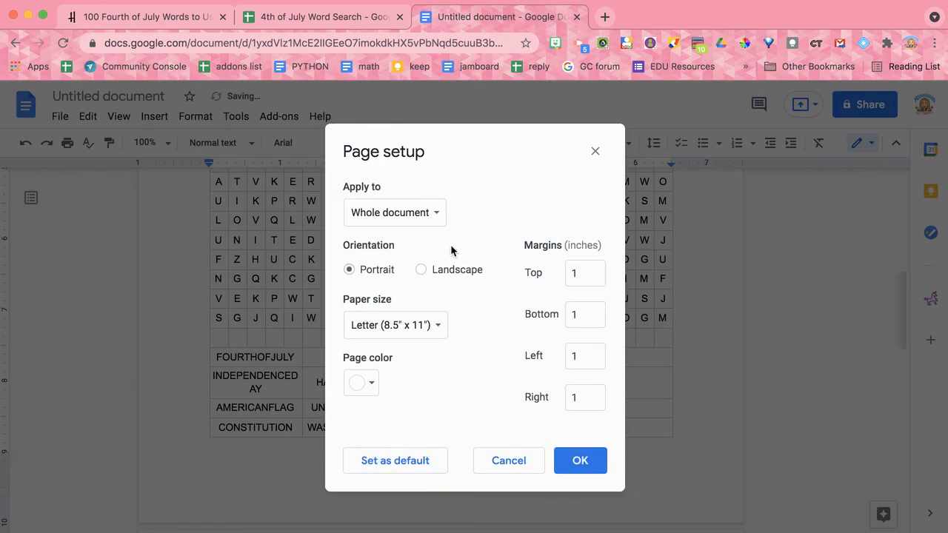
click(583, 273)
text(.5)
key(Tab)
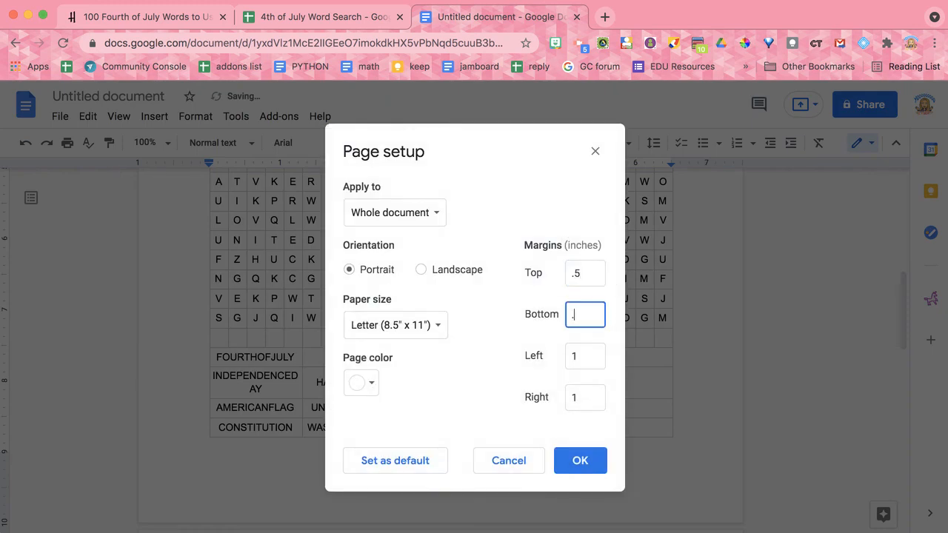
key(Tab)
text(.5)
key(Tab)
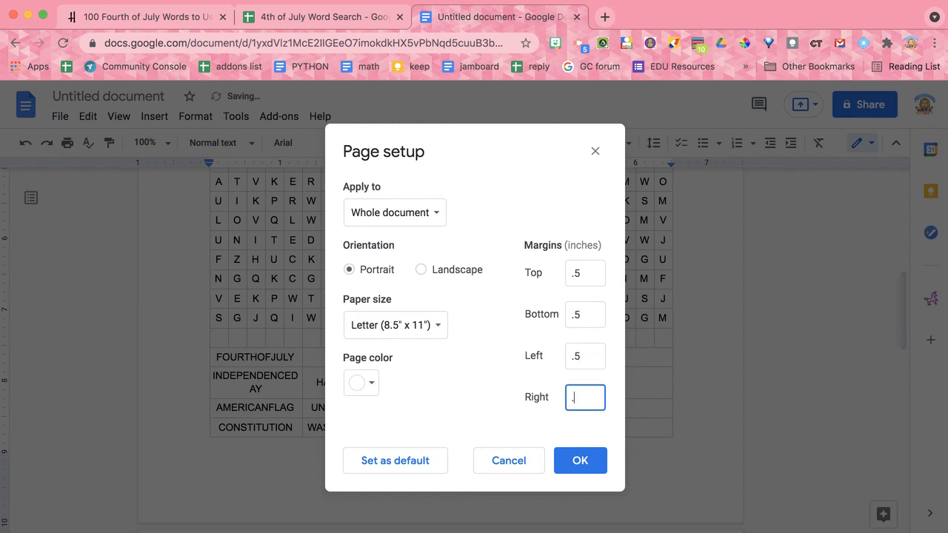
click(579, 471)
click(583, 469)
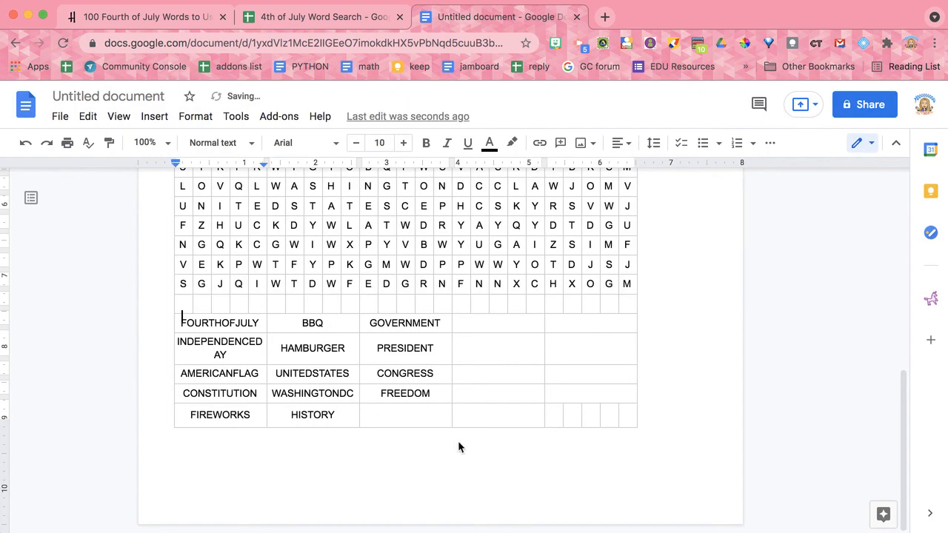
scroll(458, 447, up, 10)
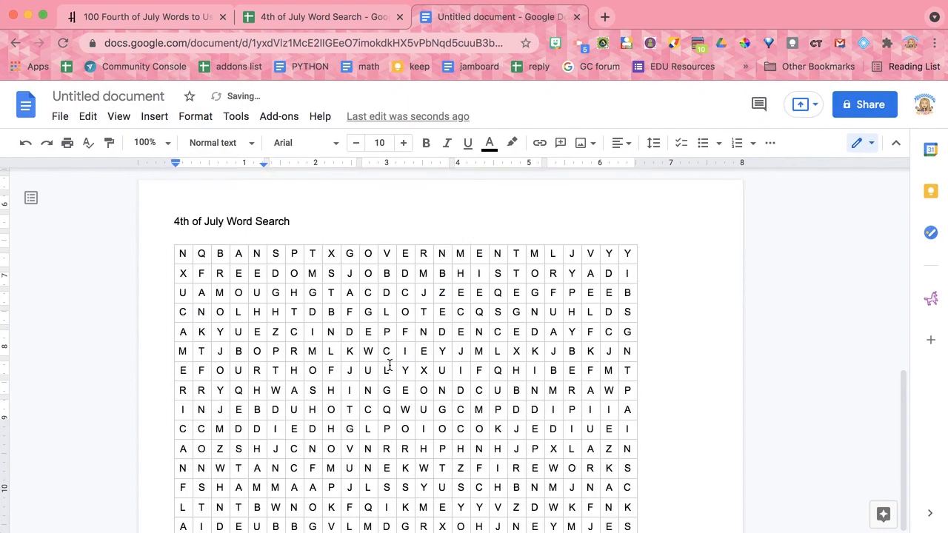
scroll(389, 364, down, 10)
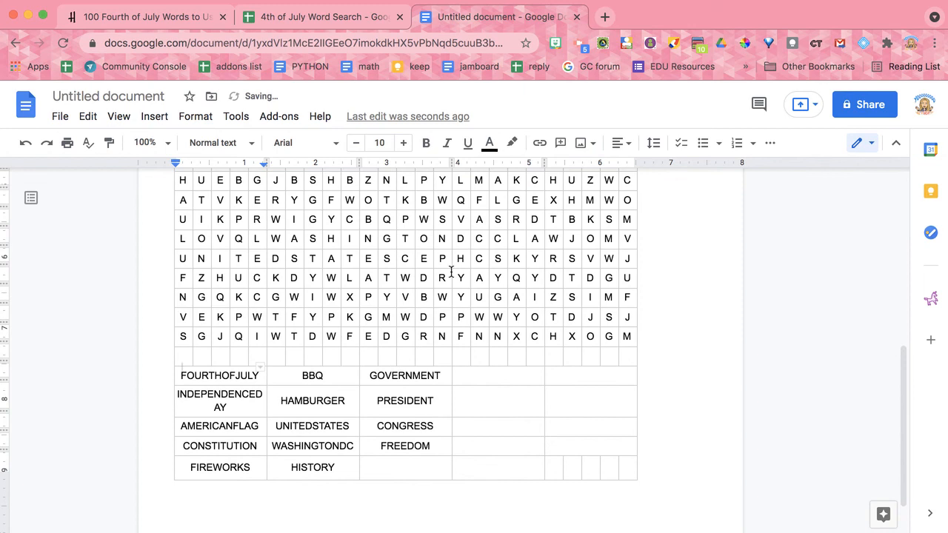
- Return to the word search spreadsheet and copy the puzzle to a new spreadsheet named "4th of July Word Search"
click(348, 19)
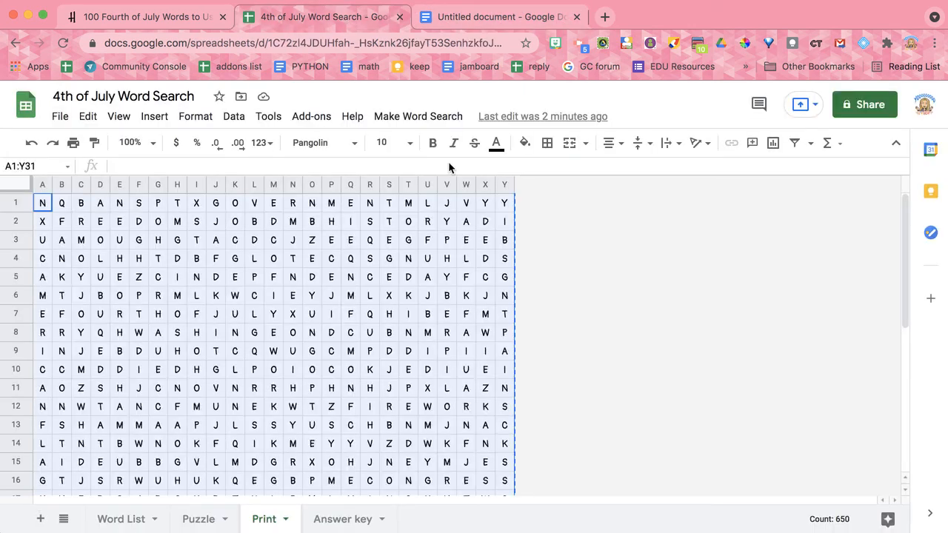
click(430, 119)
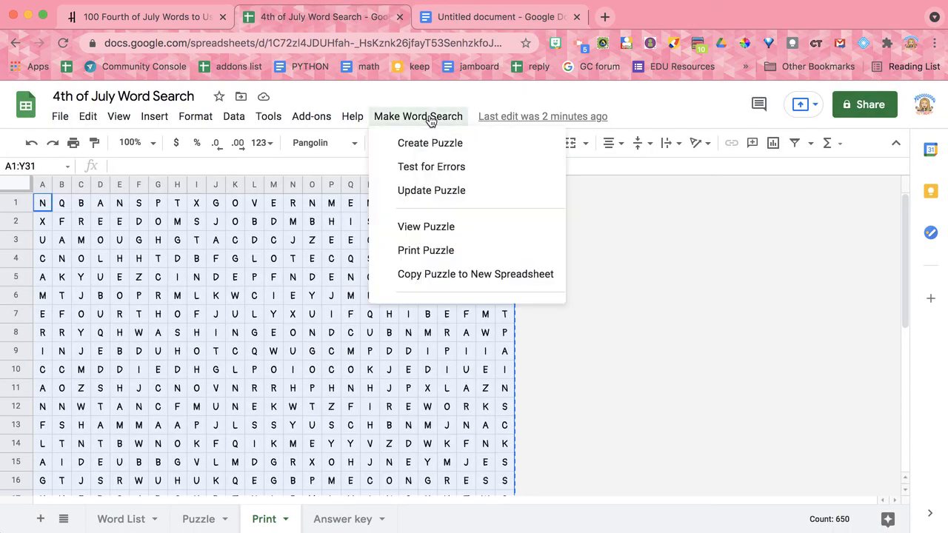
click(443, 280)
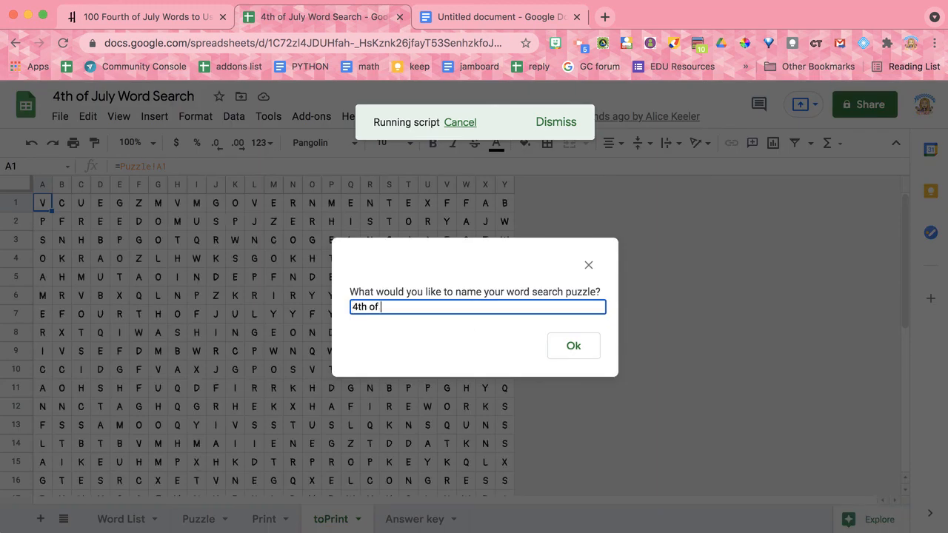
text(Search)
click(564, 346)
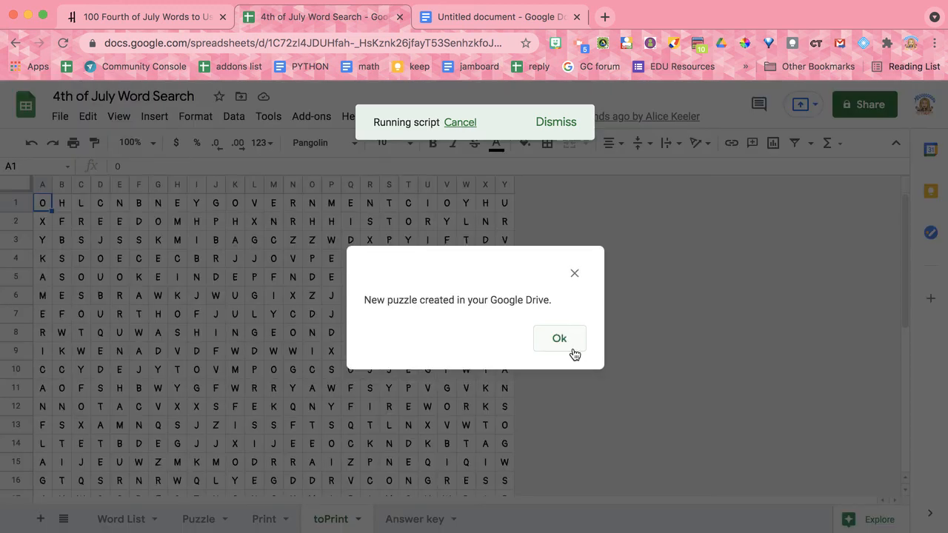
- Open Google Drive at drive.google.com in a new browser tab and show the recent files
click(563, 339)
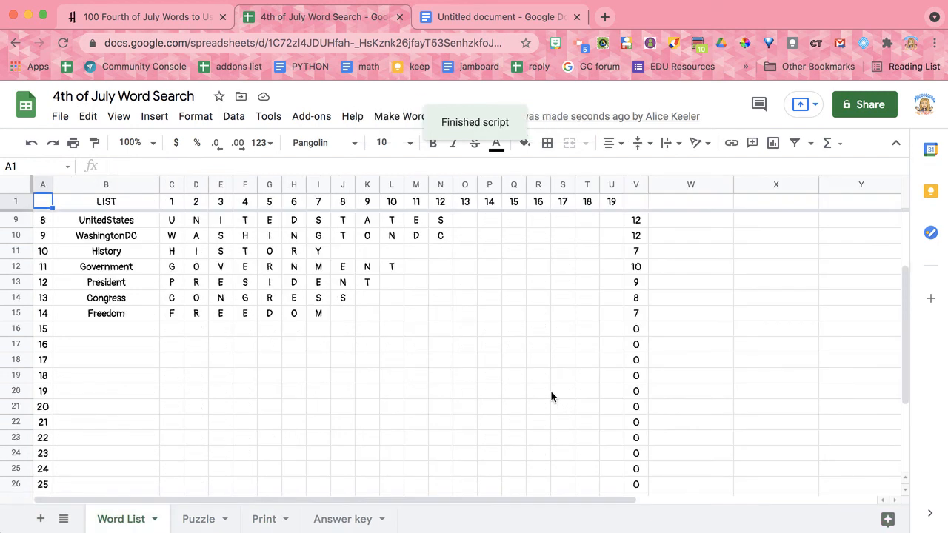
key(super+t)
text(drive.)
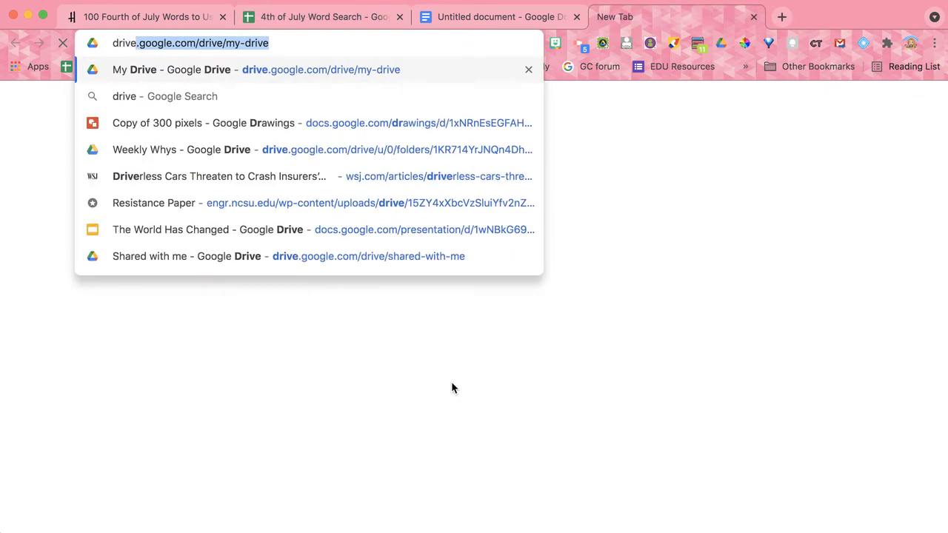
text(google.com)
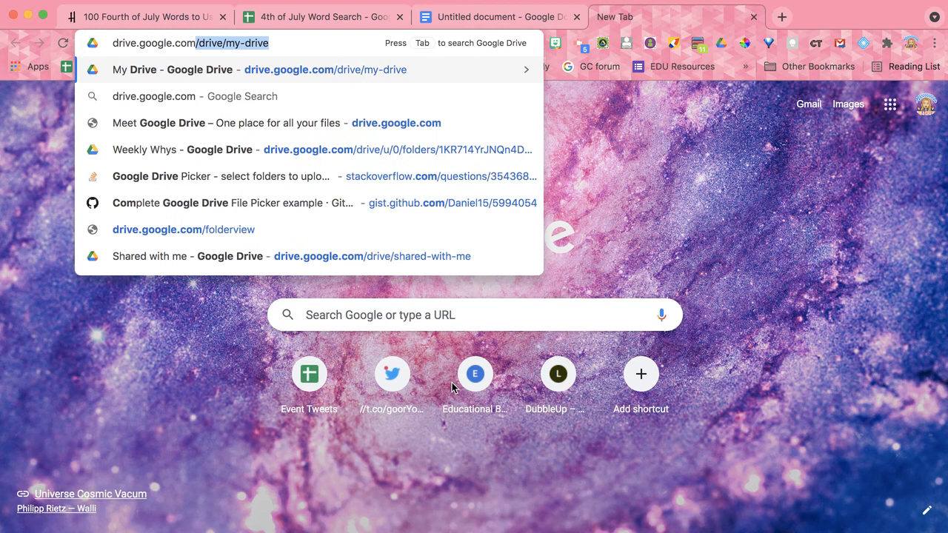
key(Return)
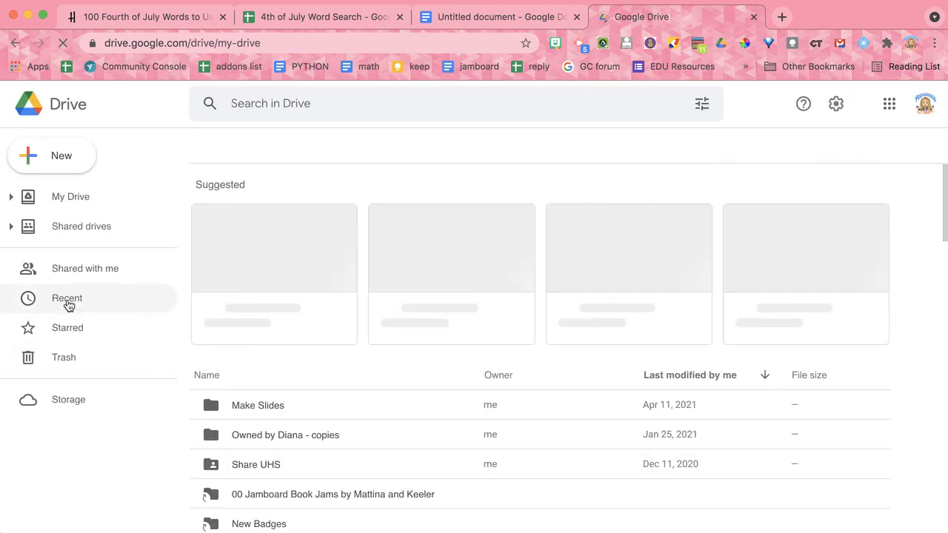
click(62, 300)
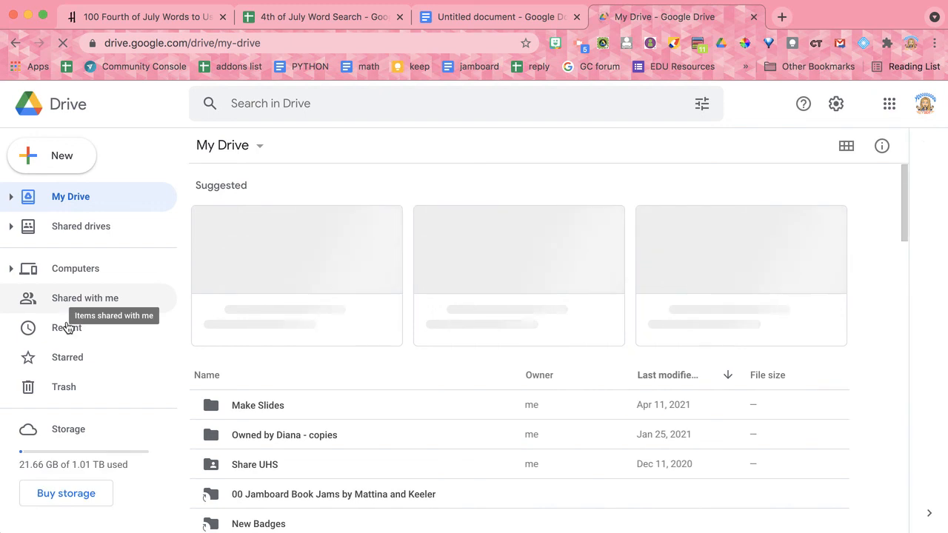
click(67, 331)
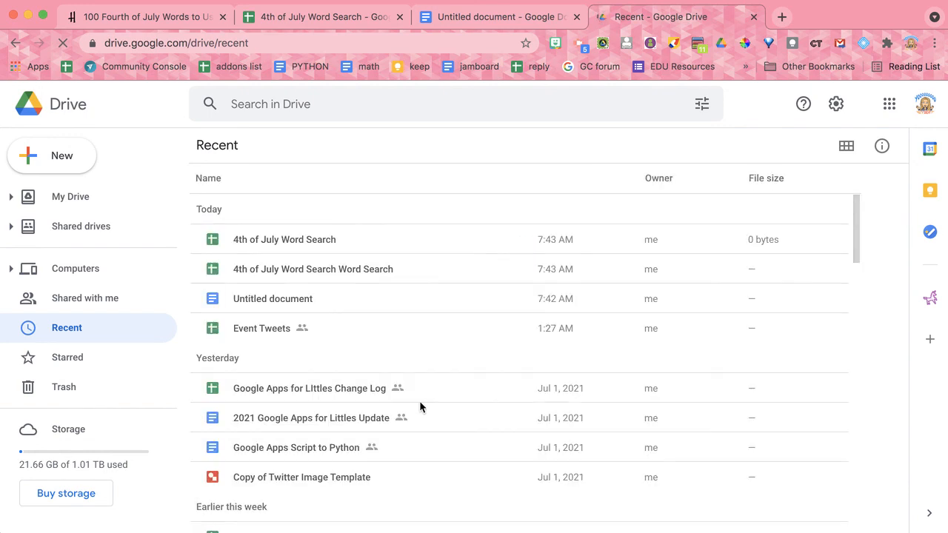
- Open both the "4th of July Word Search" and the "4th of July Word Search Word Search" spreadsheets from the recent Drive files
click(283, 243)
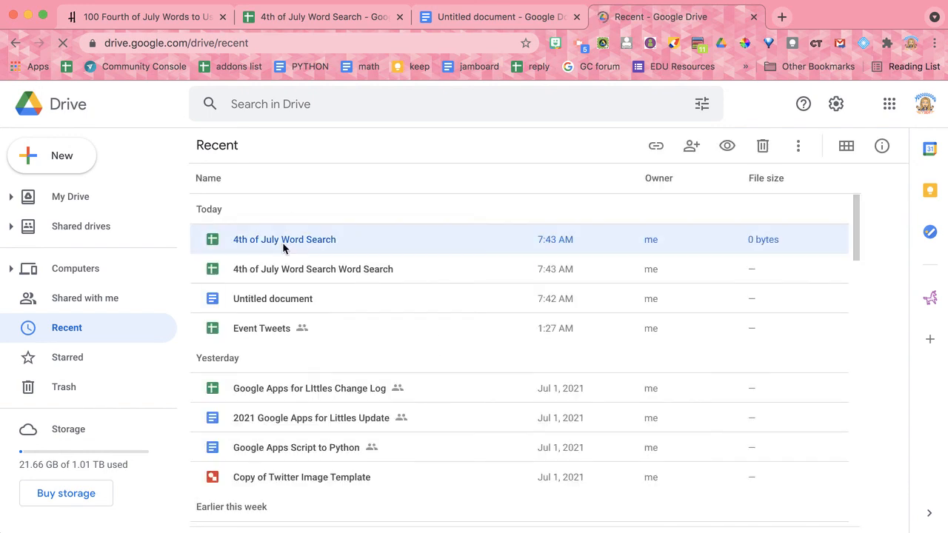
double_click(283, 248)
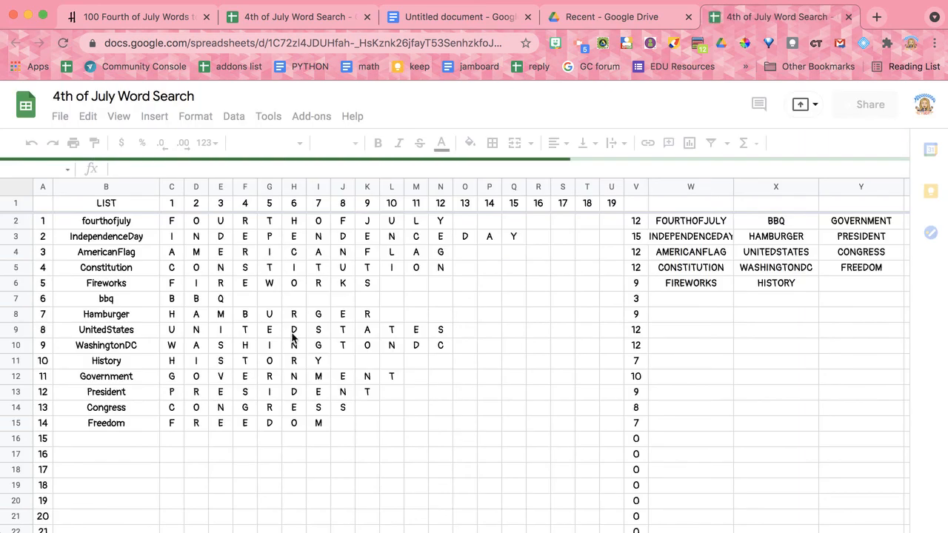
click(622, 20)
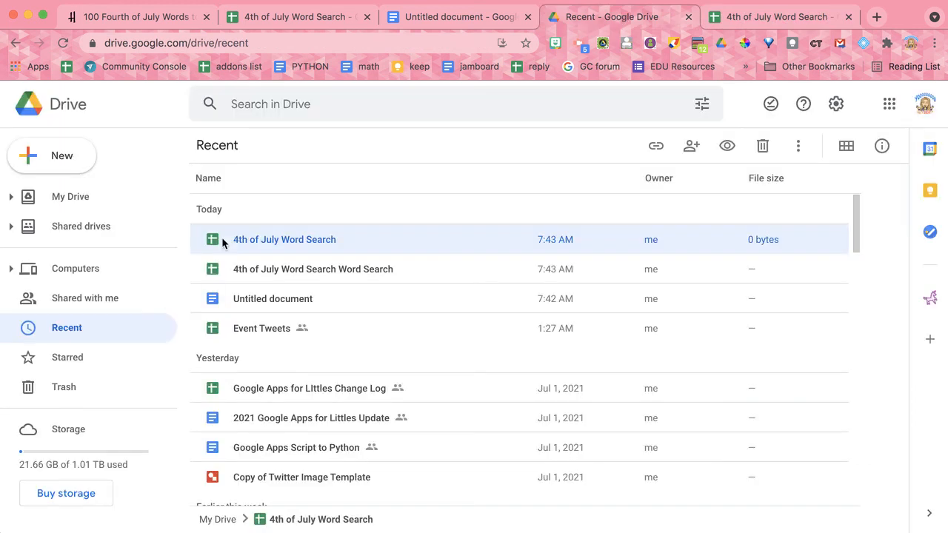
click(258, 274)
double_click(259, 275)
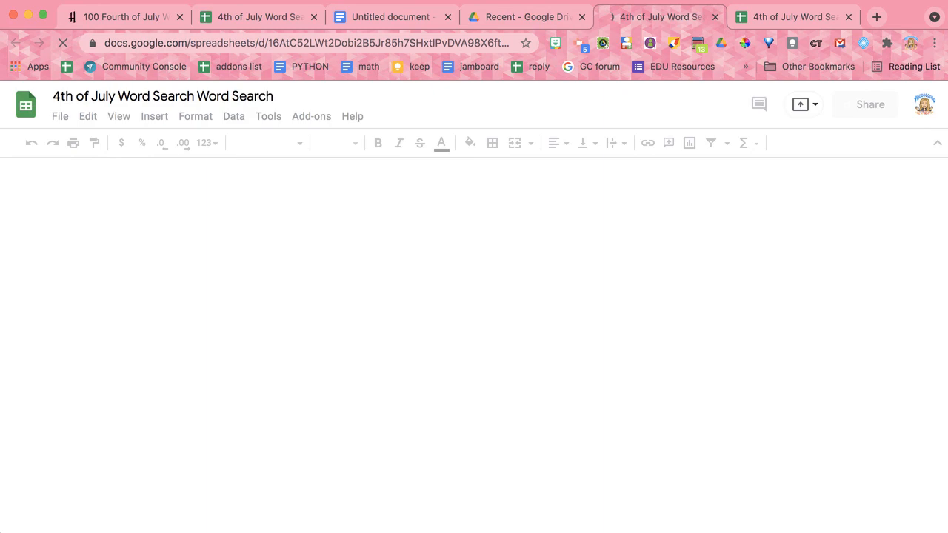
- Examine the puzzle and word list in the new spreadsheet and compare its sheets with those of the original, including the Answer key
scroll(311, 330, down, 5)
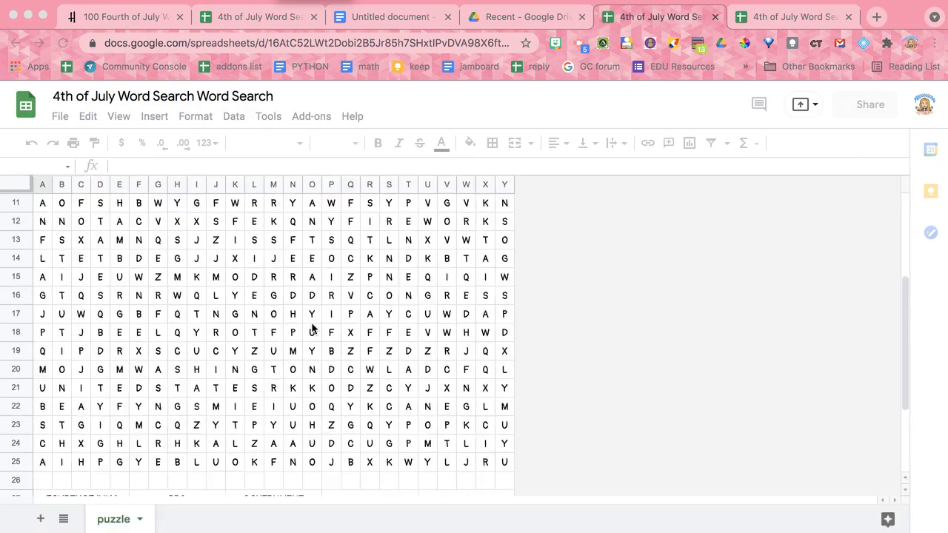
scroll(311, 328, down, 3)
scroll(311, 328, down, 2)
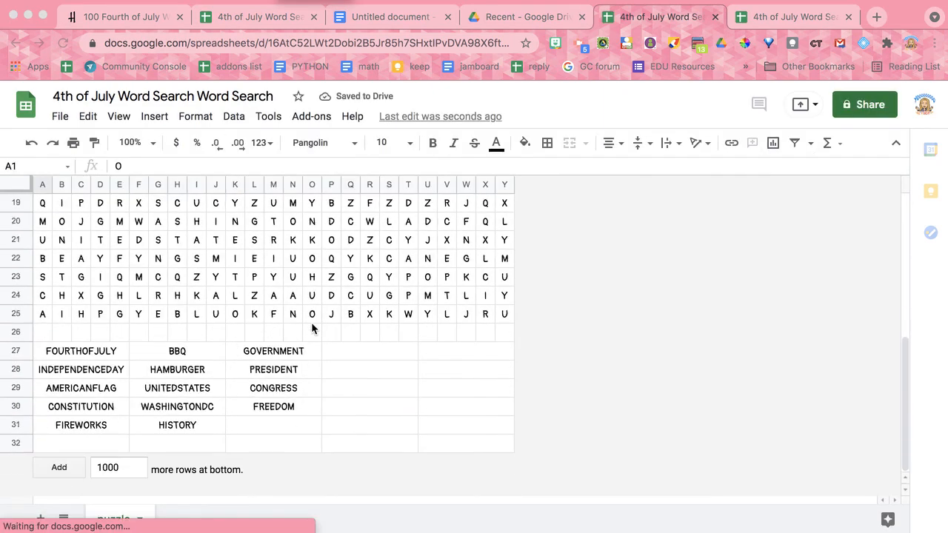
scroll(311, 328, up, 8)
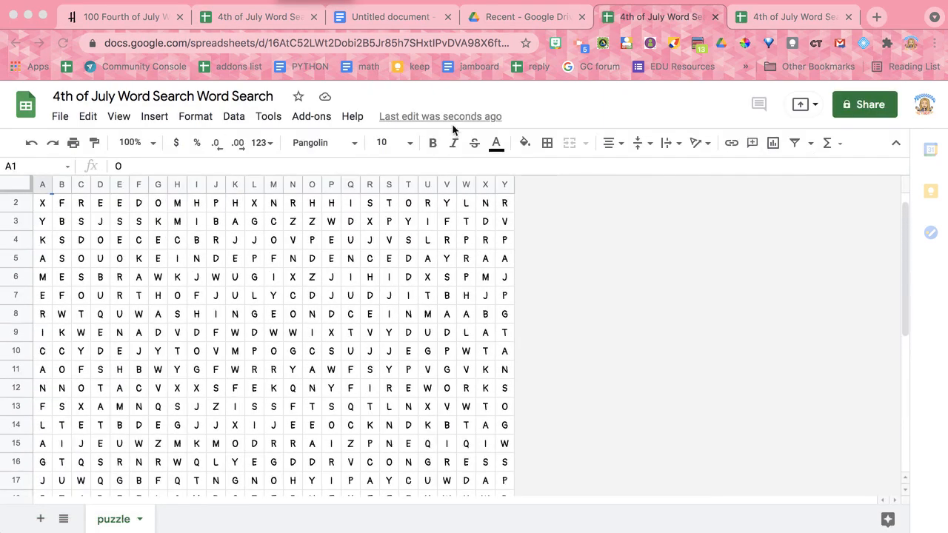
click(784, 18)
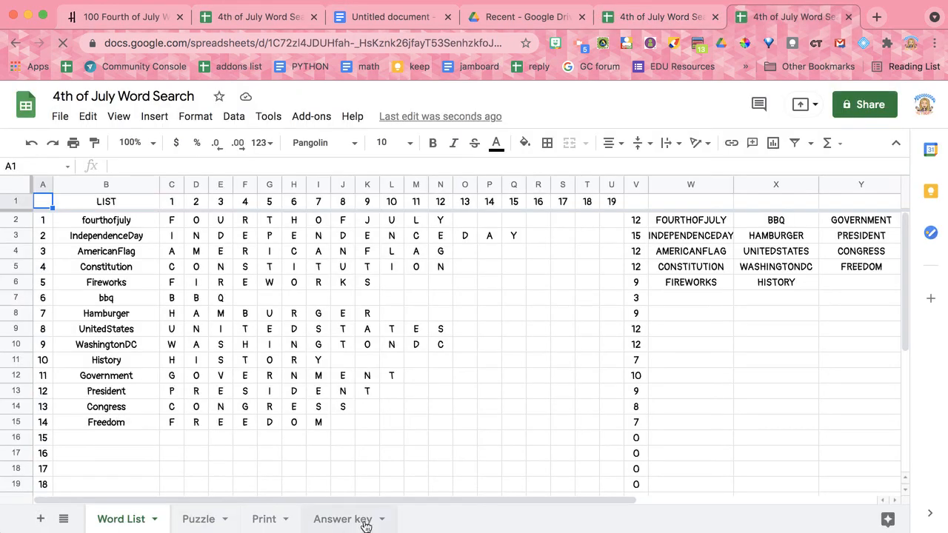
click(366, 524)
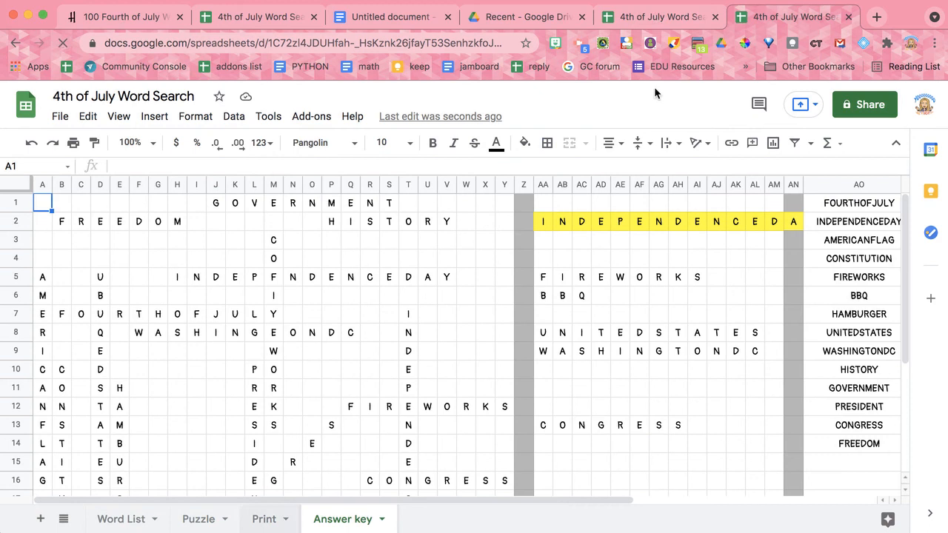
click(652, 18)
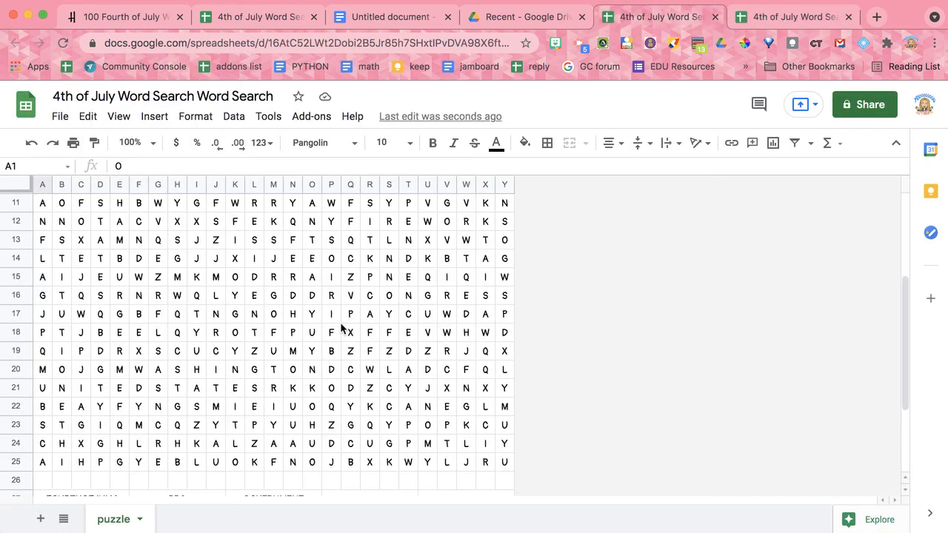
scroll(342, 326, down, 5)
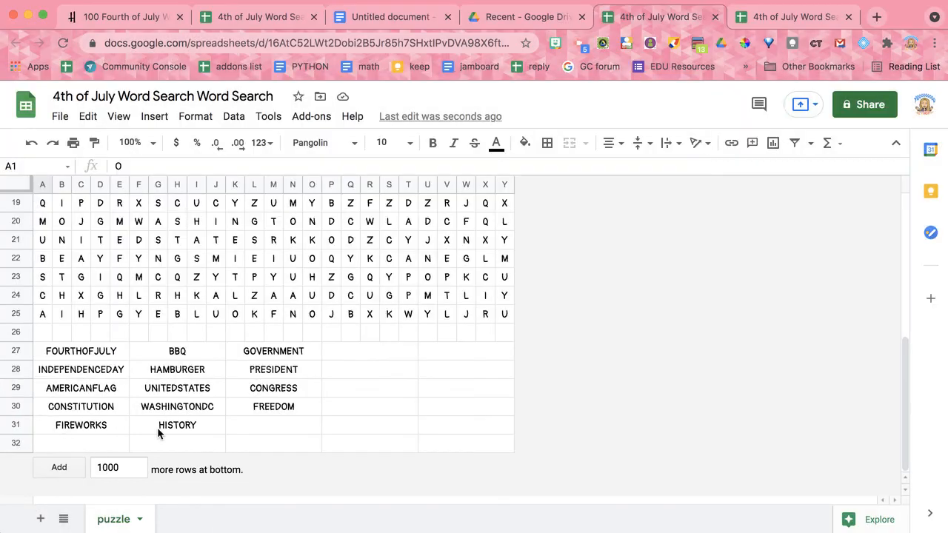
scroll(158, 434, up, 2)
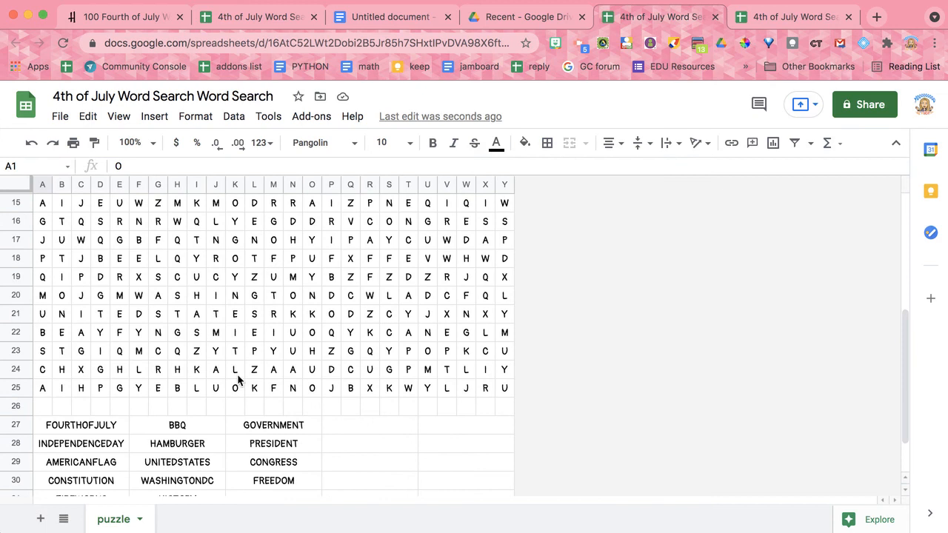
scroll(259, 387, up, 5)
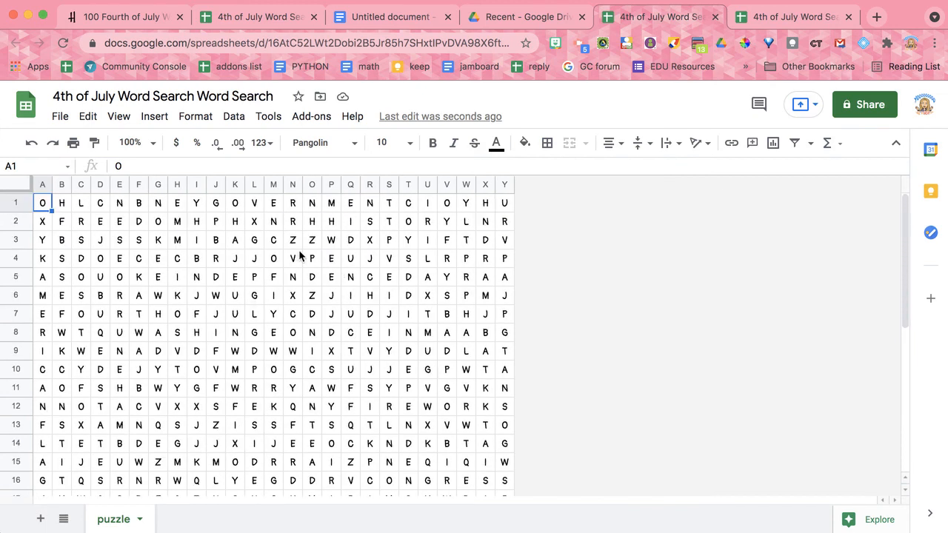
- Highlight the word GOVERNMENT in row 1 of the puzzle with a yellow fill
drag(219, 205, 388, 211)
click(524, 142)
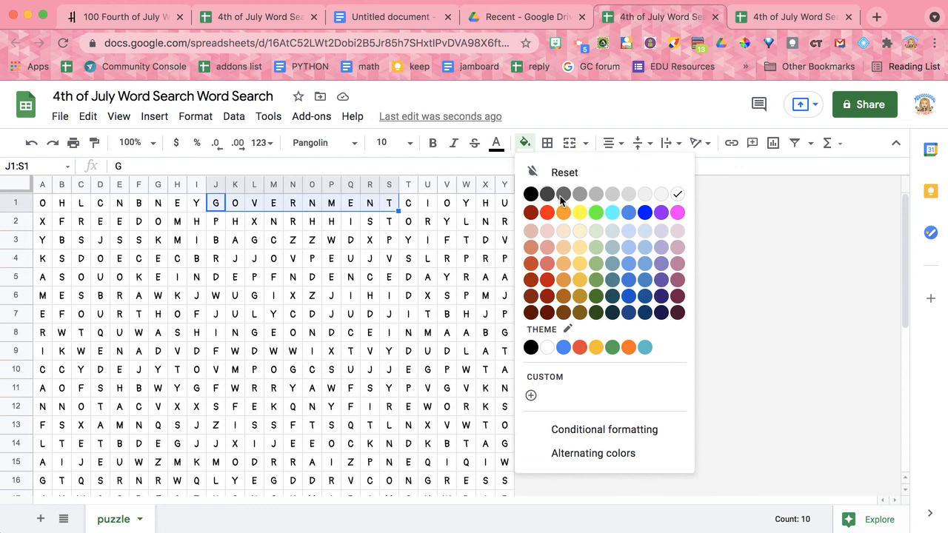
click(580, 213)
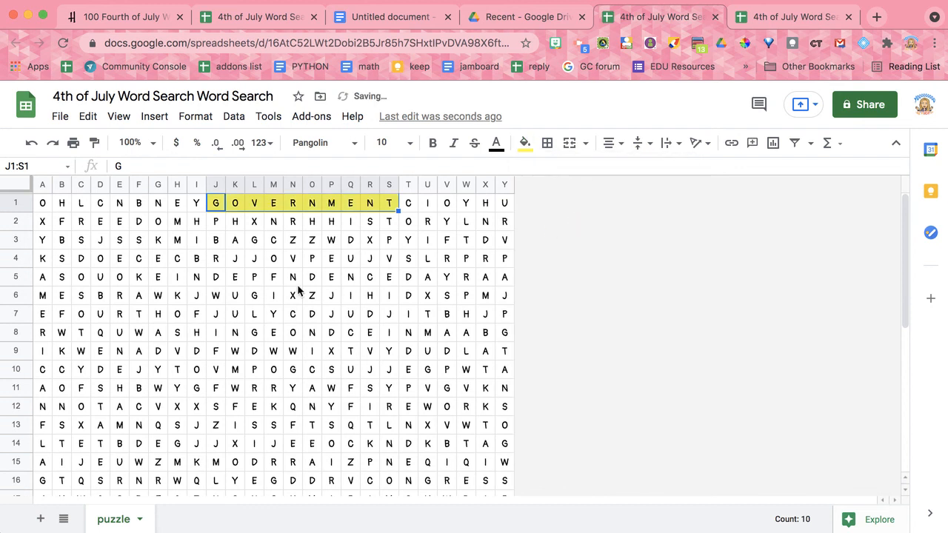
- Highlight FOURTHOFJULY in row 7 of the puzzle with a yellow fill and check the grid for more words
drag(65, 316, 277, 317)
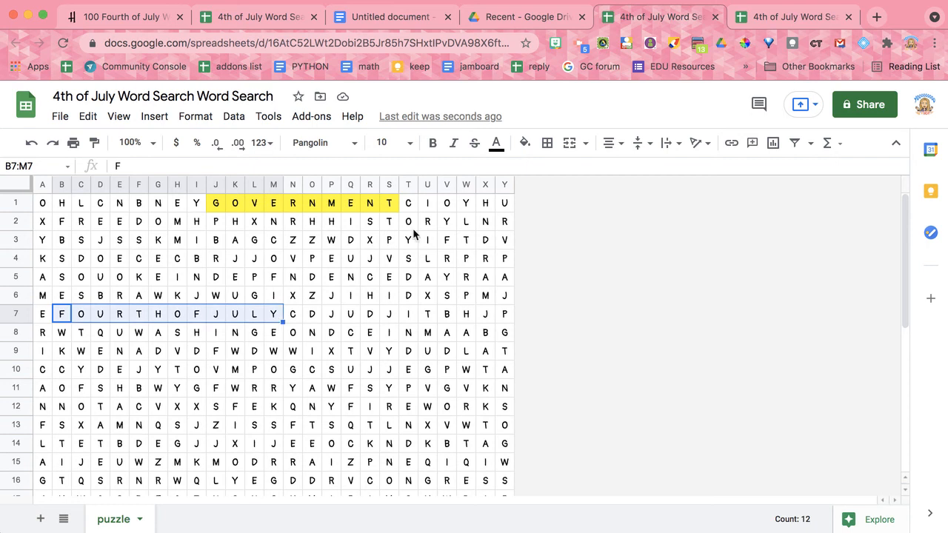
click(524, 142)
click(580, 214)
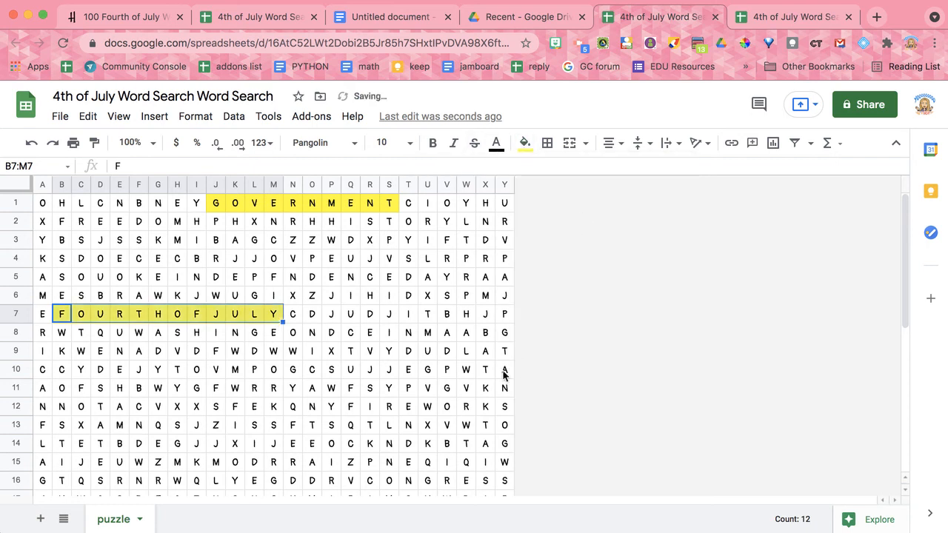
click(527, 394)
scroll(527, 394, down, 2)
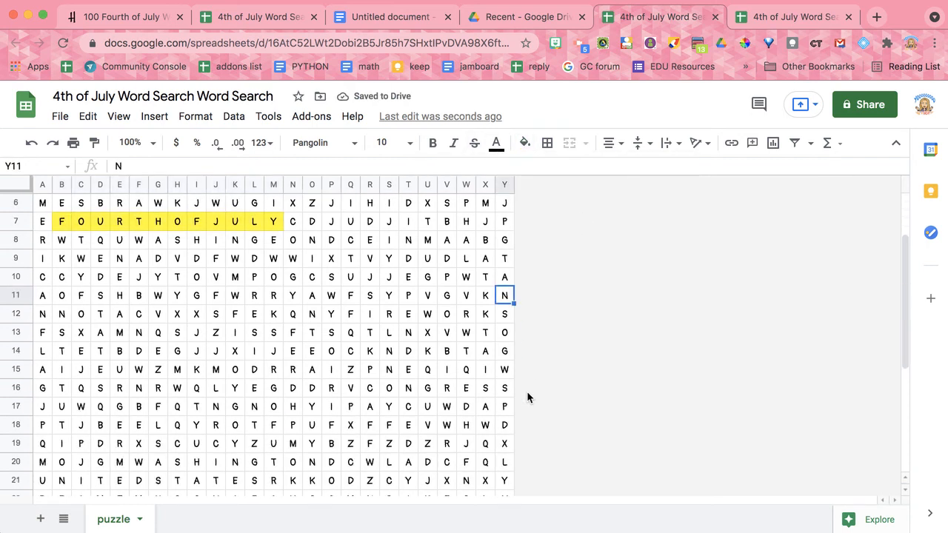
scroll(526, 394, up, 2)
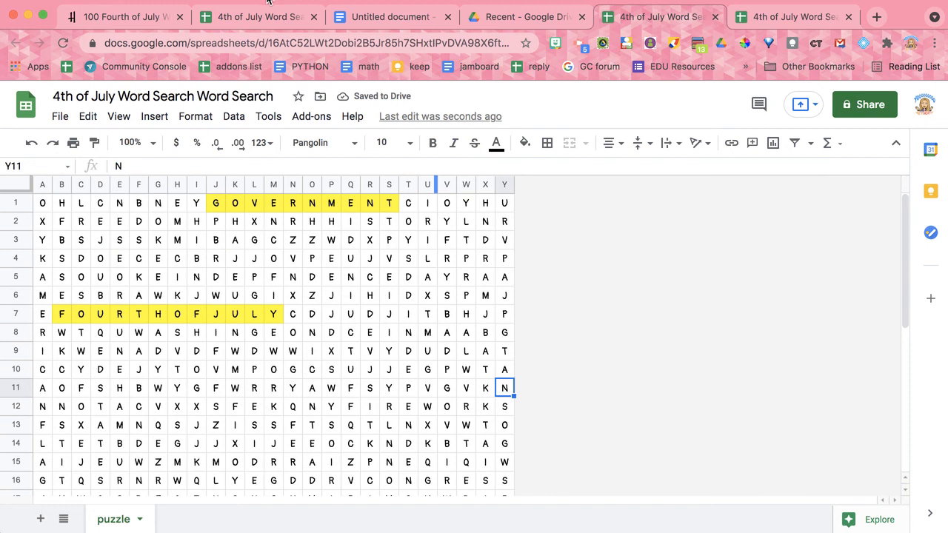